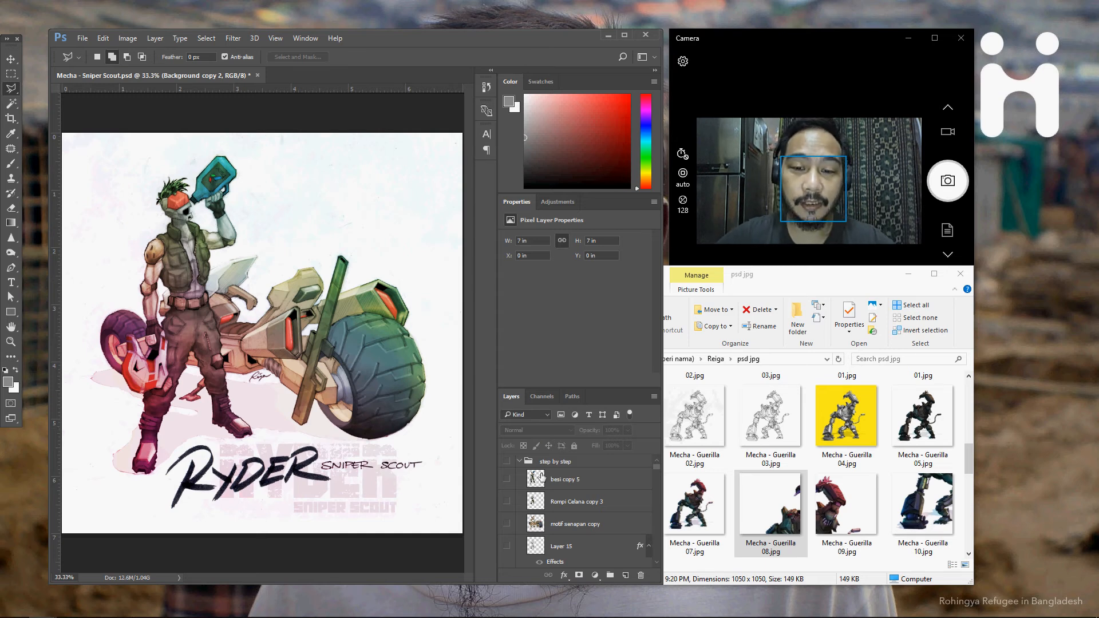
# Show the "step by step" layer group and select the sketch layer "Layer 1 copy 4" in it.
pyautogui.click(506, 462)
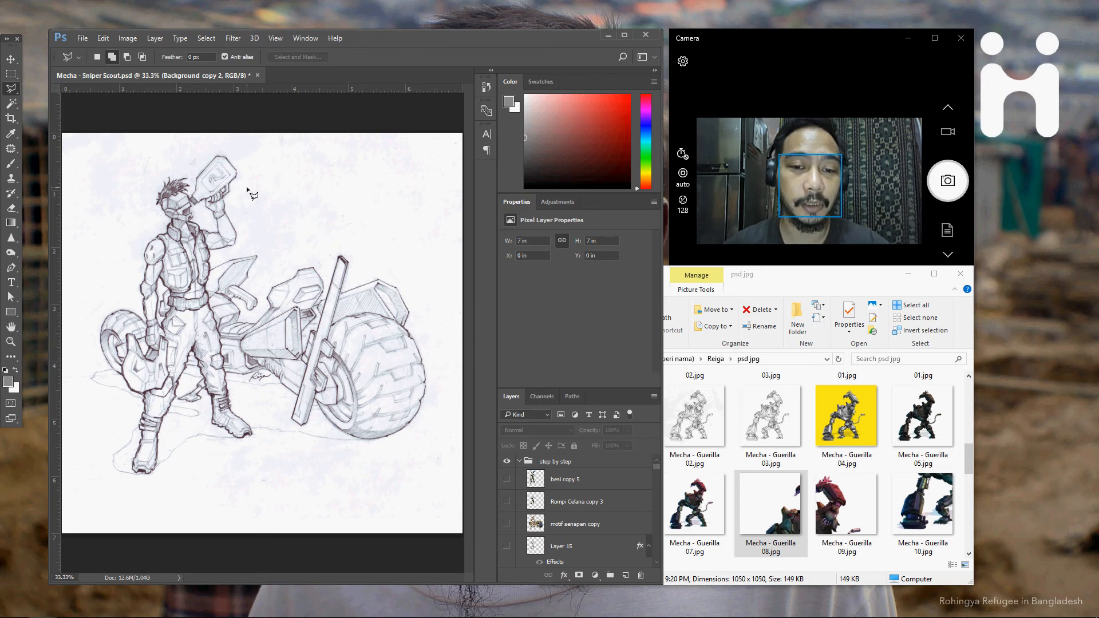
pyautogui.scroll(-1, 563, 502)
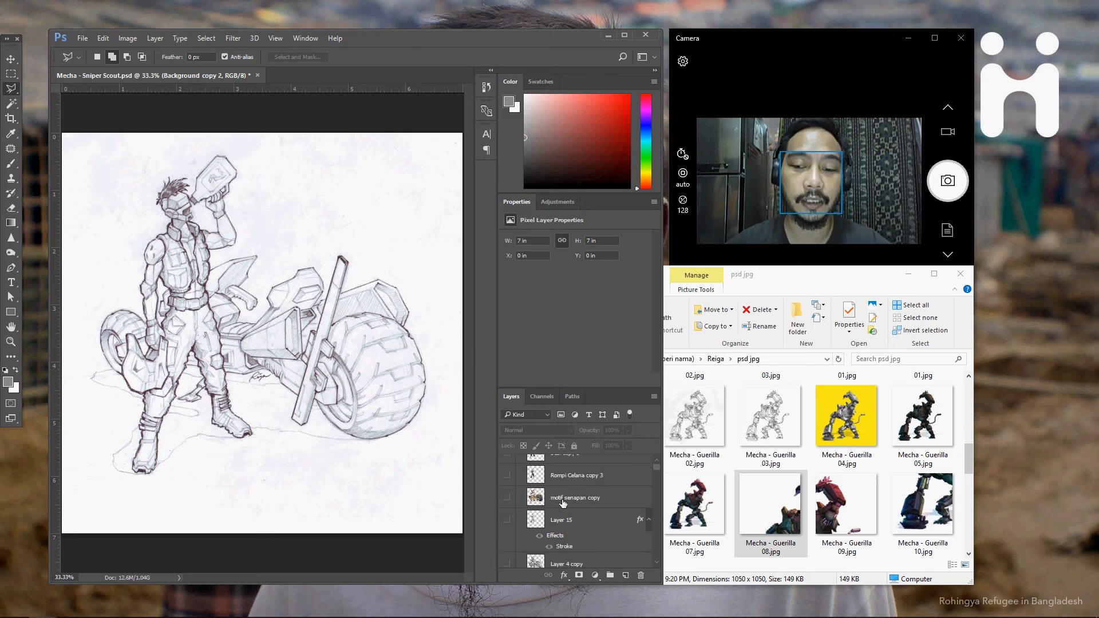
pyautogui.scroll(-6, 563, 502)
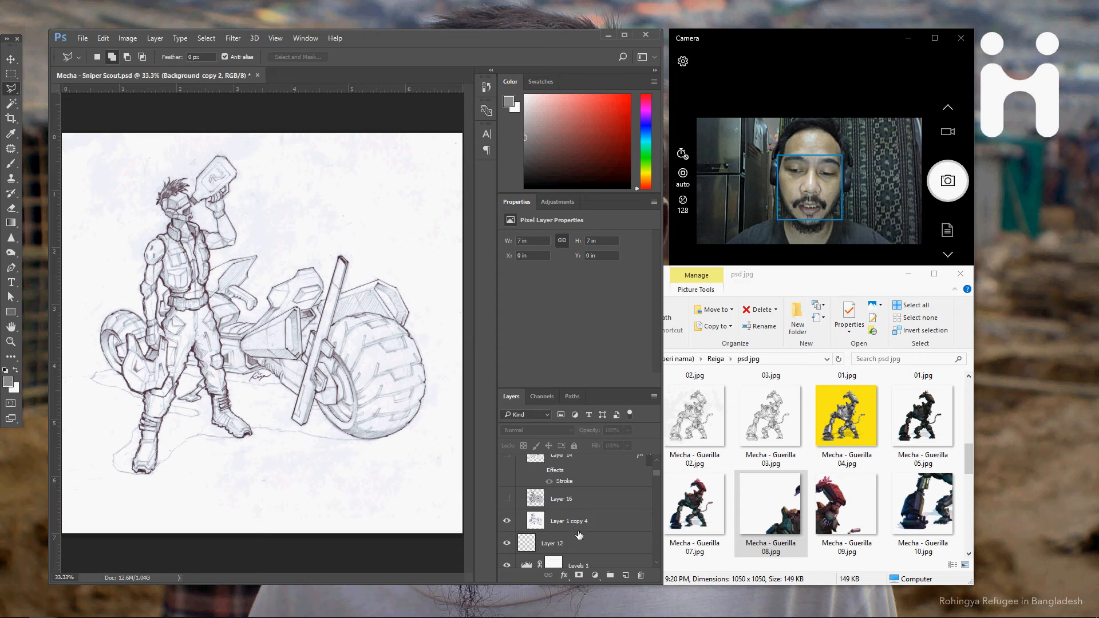
pyautogui.click(578, 524)
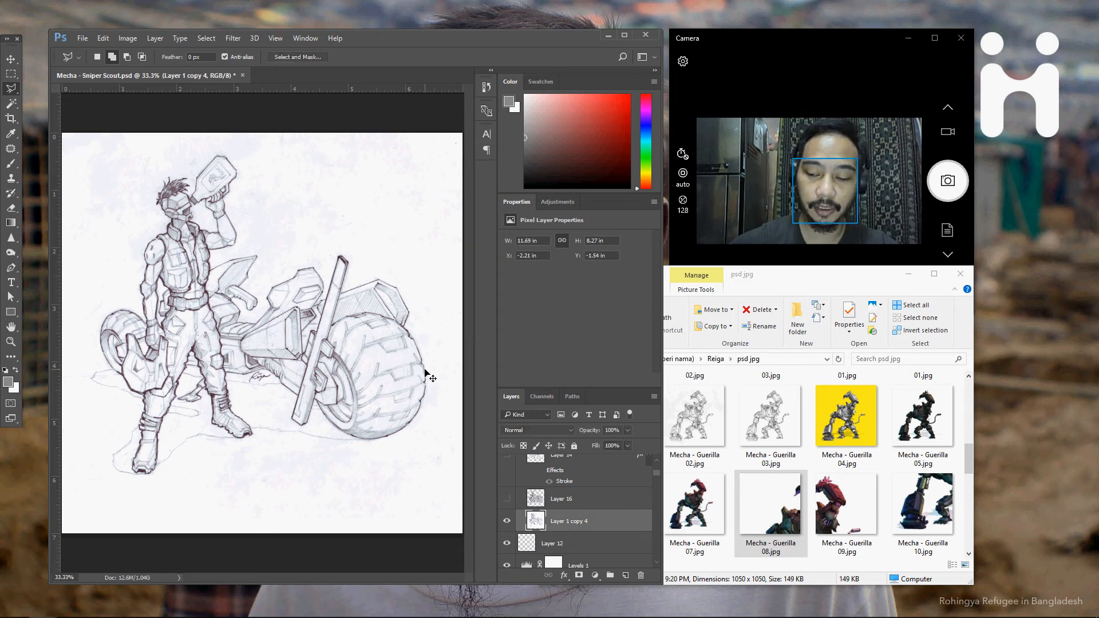
# Try brightening the sketch layer with Levels by setting the white input level to about 229.
pyautogui.hotkey('ctrl', 'l')
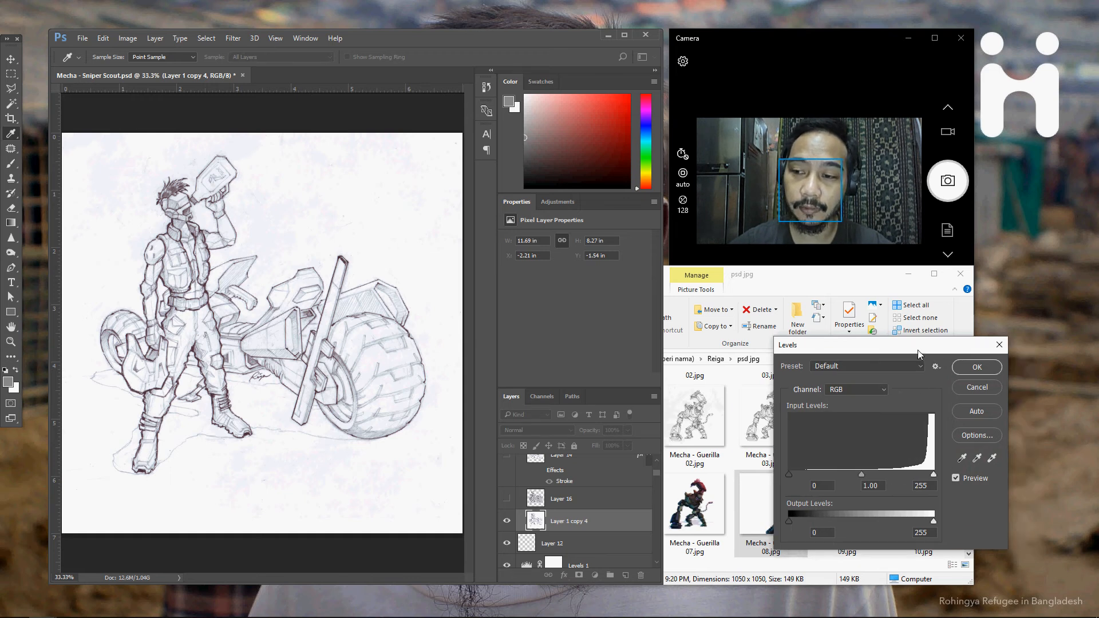
pyautogui.moveTo(943, 351); pyautogui.dragTo(577, 325)
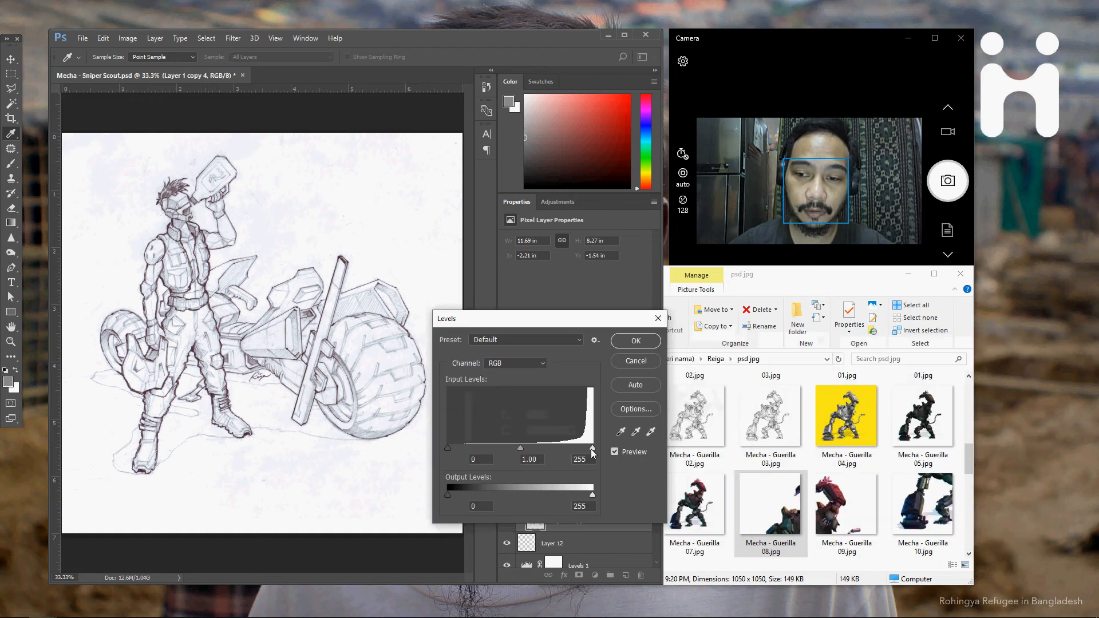
pyautogui.moveTo(592, 448); pyautogui.dragTo(578, 449)
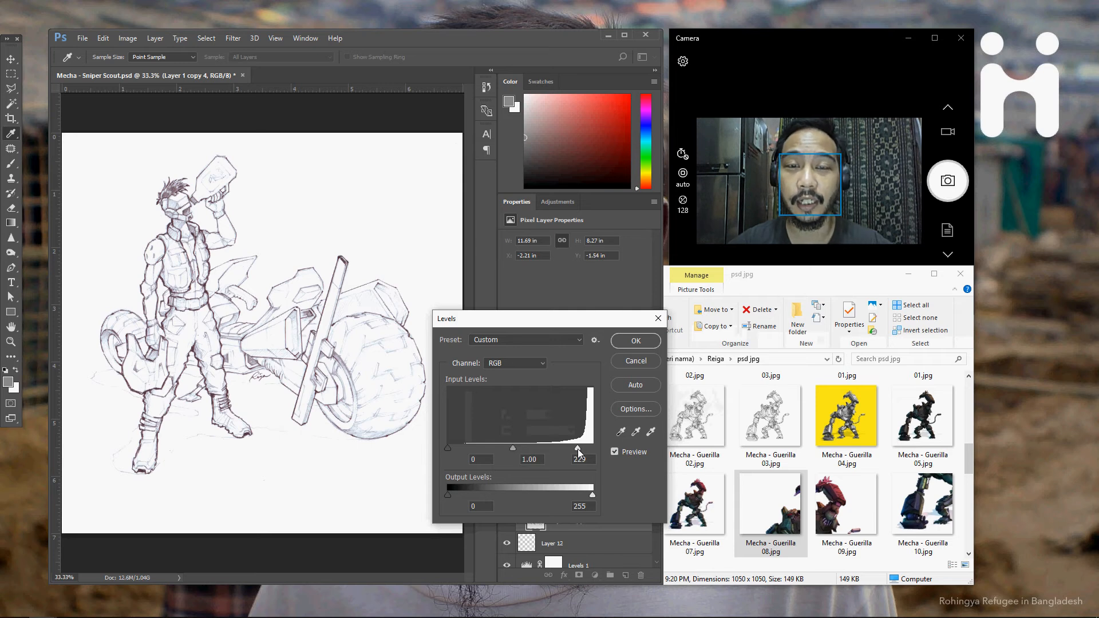
pyautogui.moveTo(578, 449); pyautogui.dragTo(592, 448)
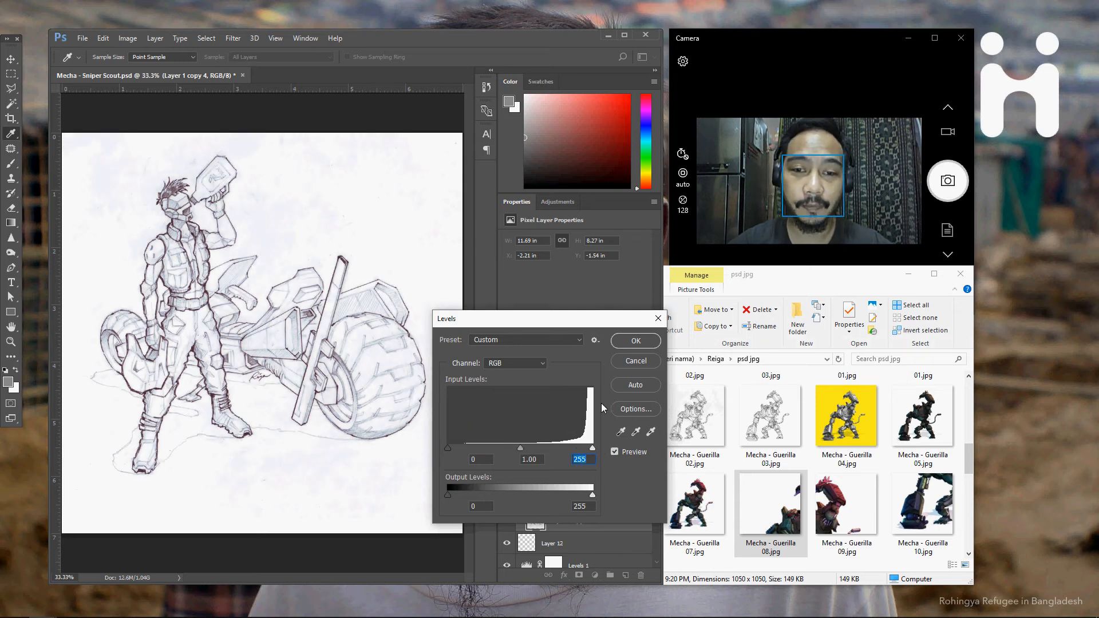
pyautogui.click(632, 367)
# Try selecting around the figure's head with the Polygonal Lasso tool, and drop the selection.
pyautogui.press('l')
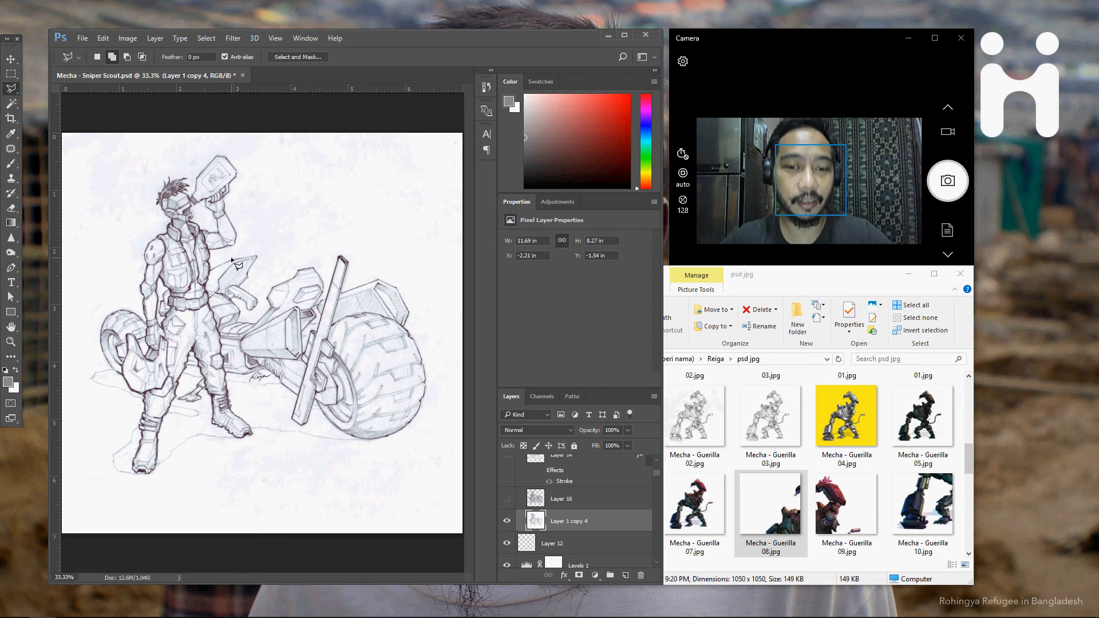
pyautogui.press('z')
pyautogui.click(195, 253)
pyautogui.click(195, 254)
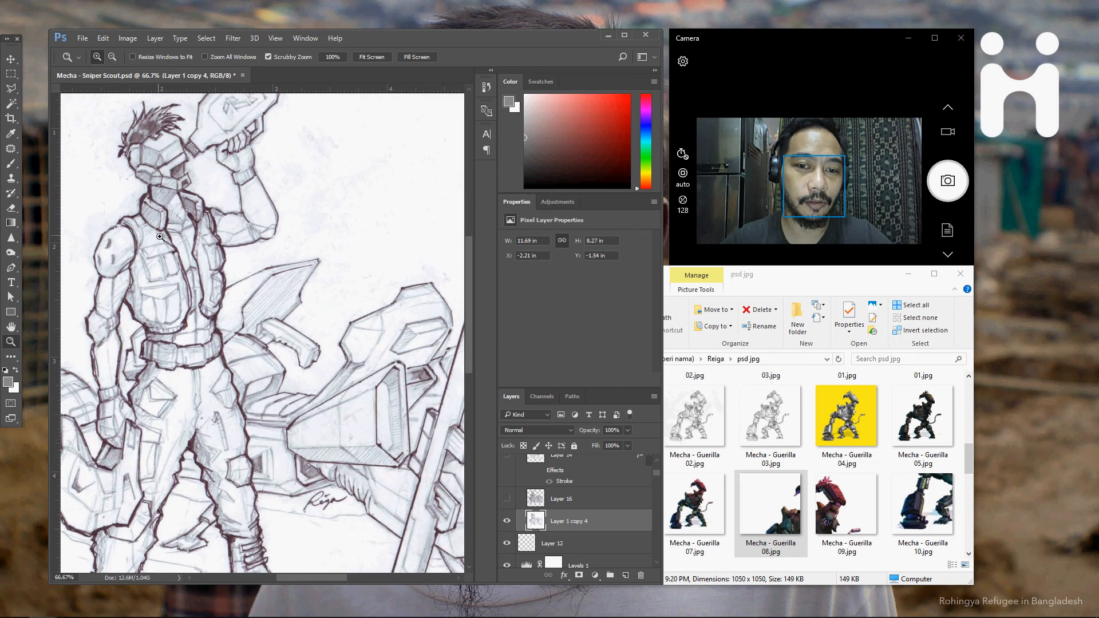
pyautogui.moveTo(159, 236); pyautogui.dragTo(209, 294)
pyautogui.click(11, 88)
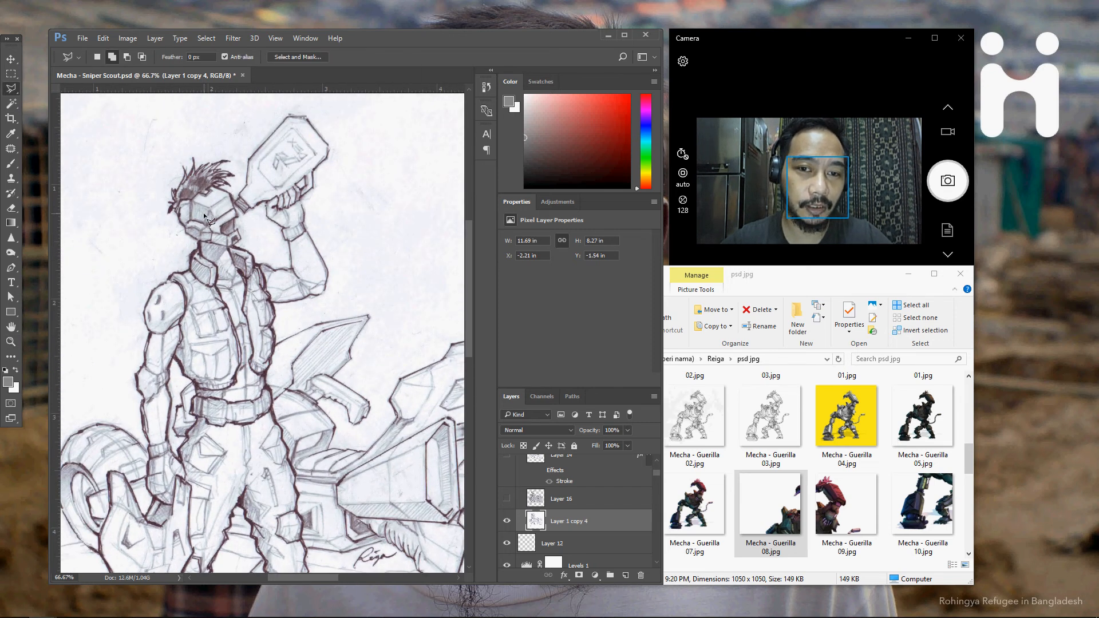
pyautogui.moveTo(182, 258)
pyautogui.mouseDown()
pyautogui.moveTo(189, 281)
pyautogui.moveTo(199, 243)
pyautogui.moveTo(179, 226)
pyautogui.moveTo(182, 175)
pyautogui.moveTo(256, 133)
pyautogui.mouseUp()
pyautogui.hotkey('ctrl', 'd')
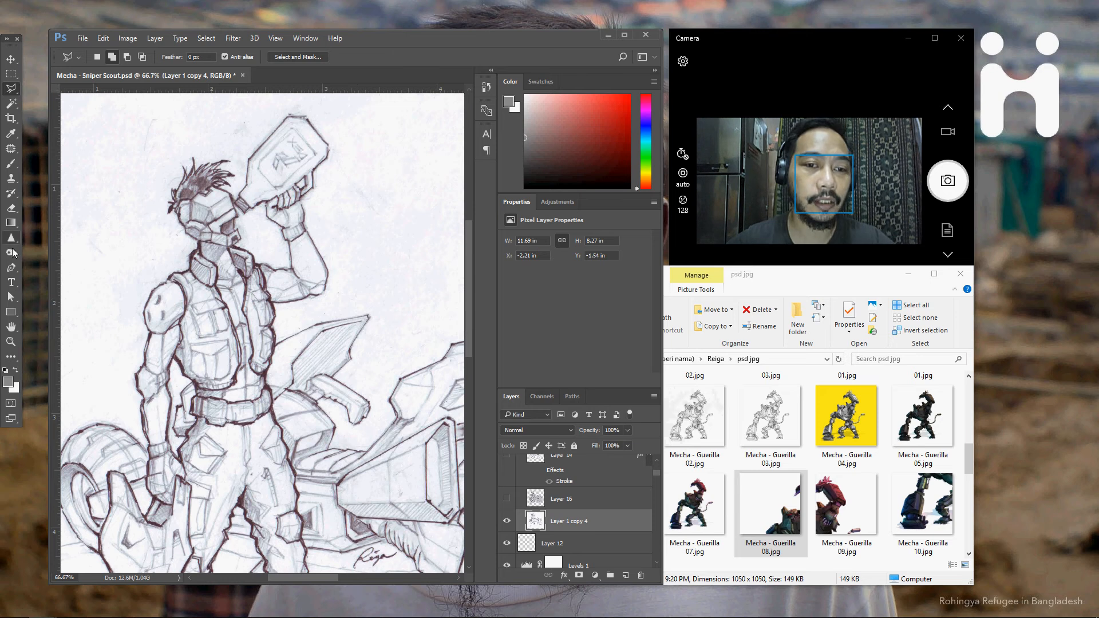
# Start a Pen tool path along the outer edge of the figure's shoulder beside the vest at 200% zoom.
pyautogui.click(11, 269)
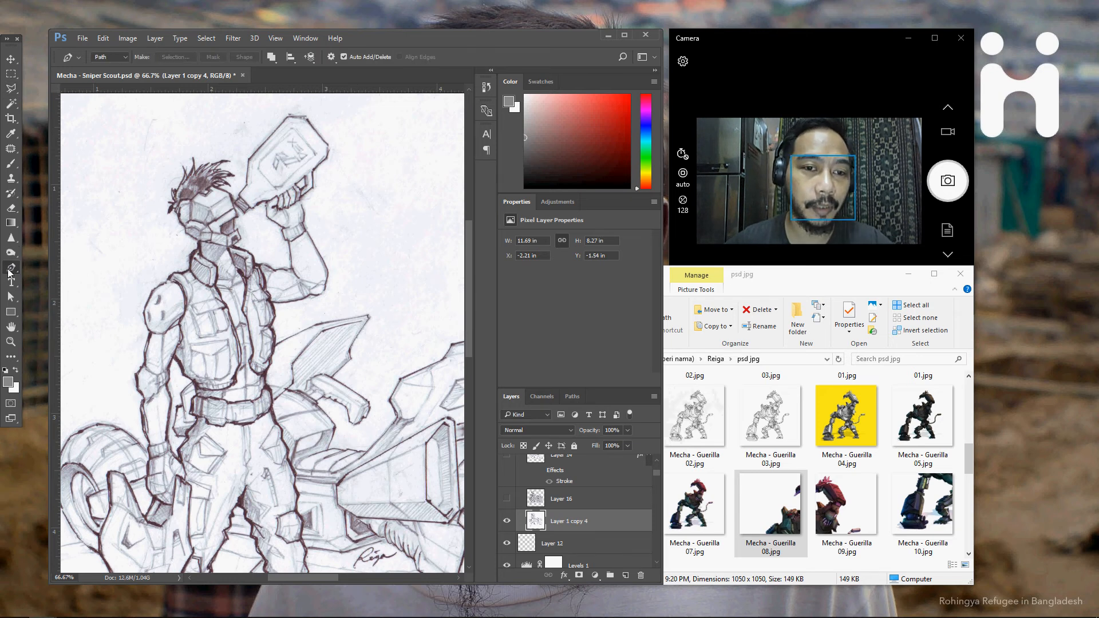
pyautogui.press('z')
pyautogui.click(231, 290)
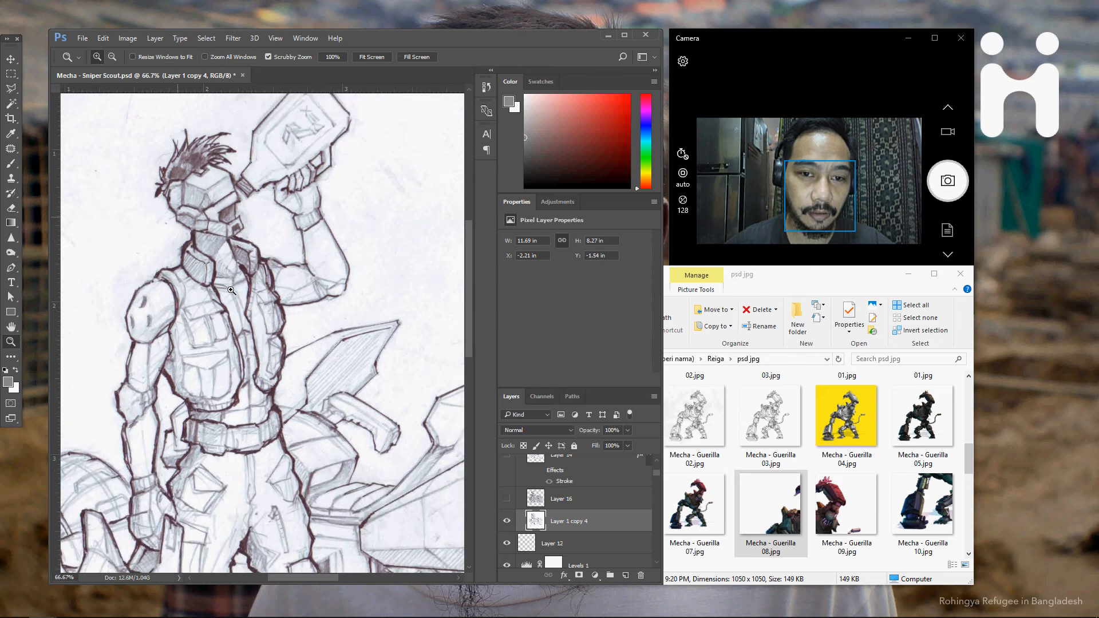
pyautogui.click(231, 291)
pyautogui.click(231, 290)
pyautogui.click(11, 267)
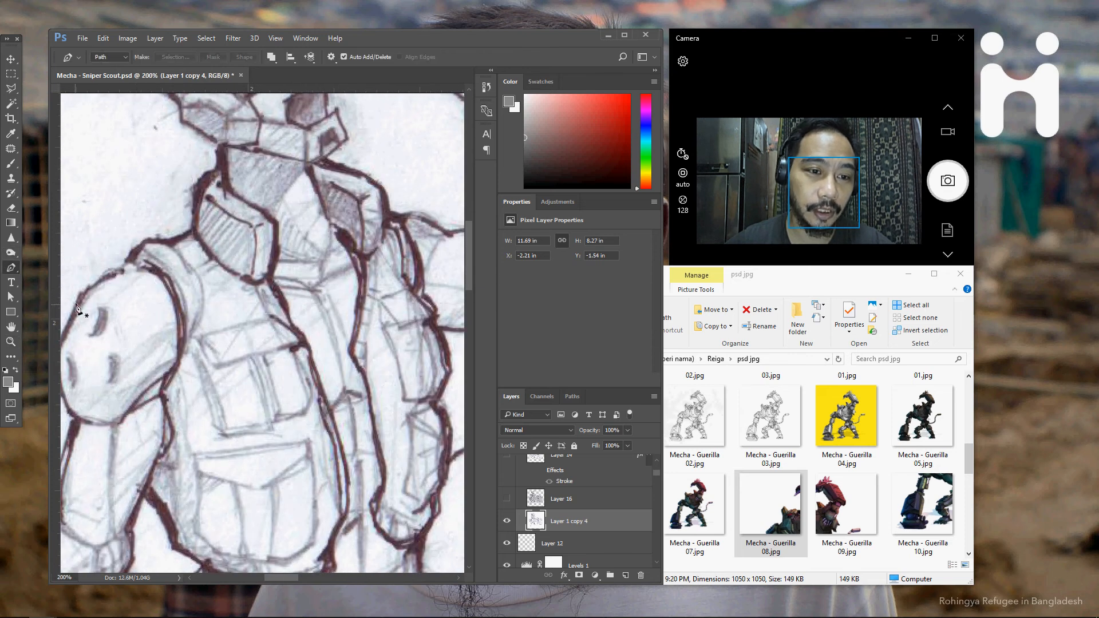
pyautogui.moveTo(92, 285); pyautogui.dragTo(108, 277)
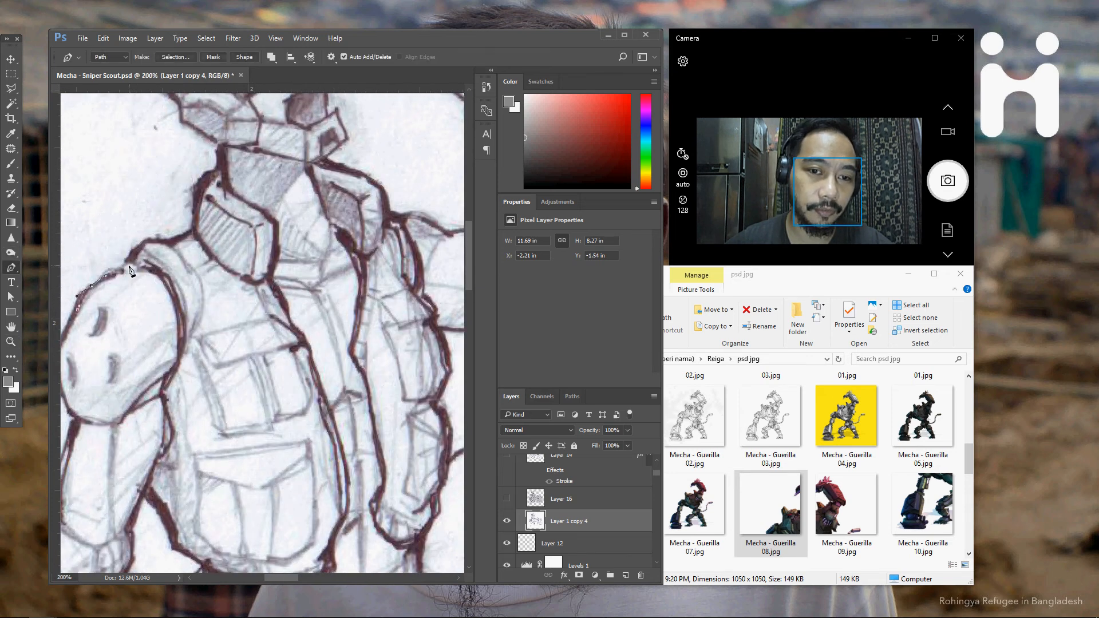
pyautogui.click(129, 266)
# Extend the pen path from the shoulder over the vest strap and up the edge of the collar.
pyautogui.click(132, 255)
pyautogui.click(148, 240)
pyautogui.click(172, 243)
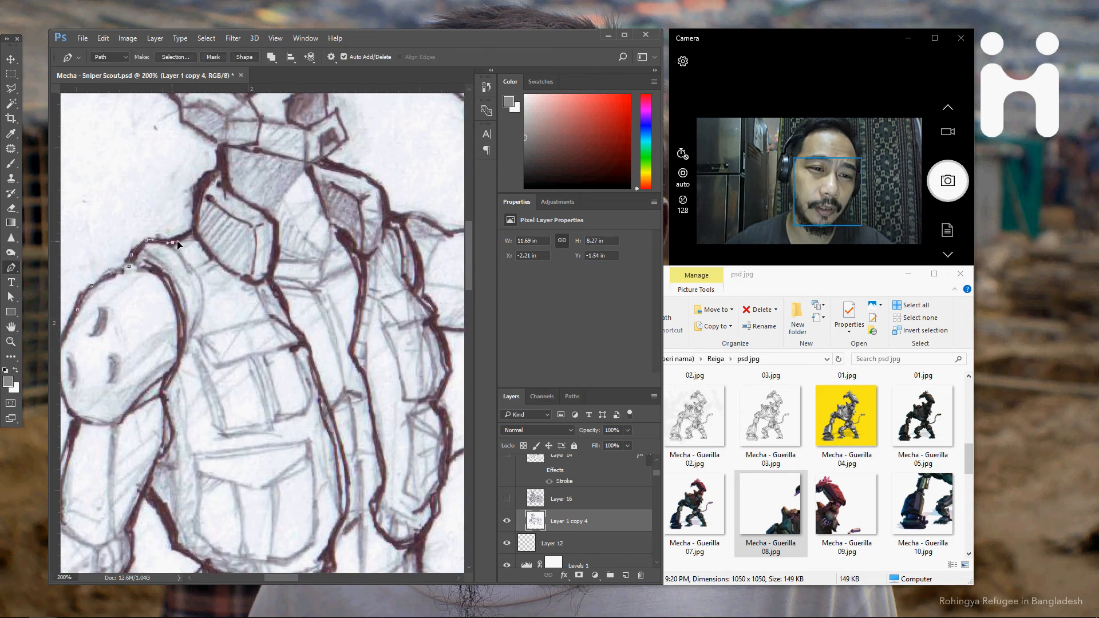
pyautogui.click(186, 236)
pyautogui.click(194, 229)
pyautogui.click(196, 195)
pyautogui.click(201, 182)
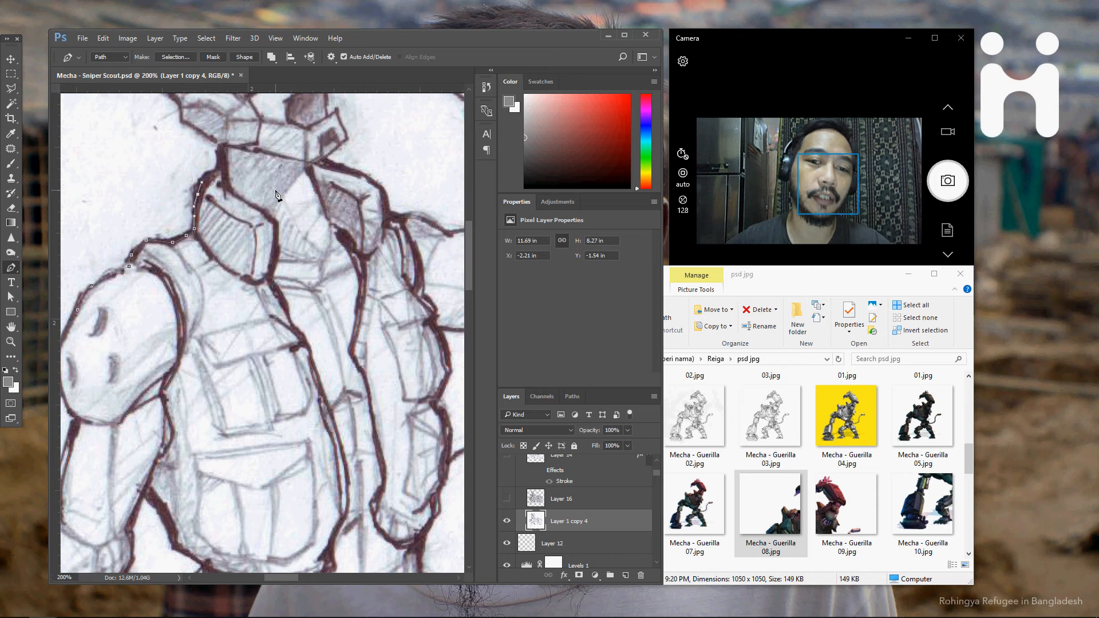
# Undo the last anchor points of the pen path along the collar.
pyautogui.press('v')
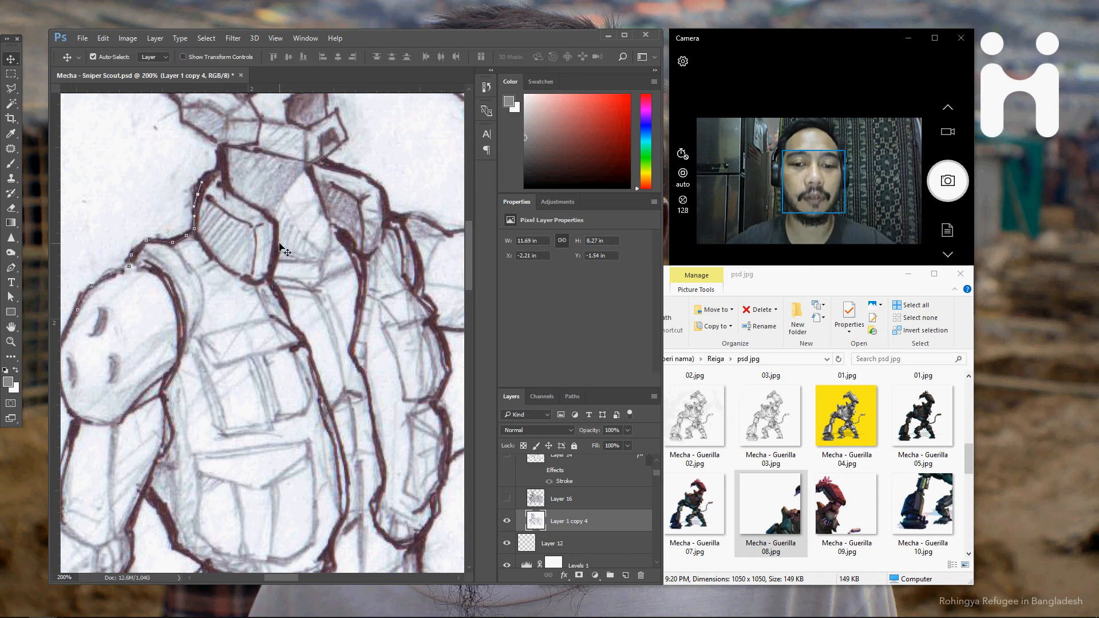
pyautogui.hotkey('ctrl', 'alt', 'z')
pyautogui.hotkey('ctrl', 'alt', 'z')
pyautogui.hotkey('ctrl', 'alt', 'z')
pyautogui.hotkey('ctrl', 'alt', 'z')
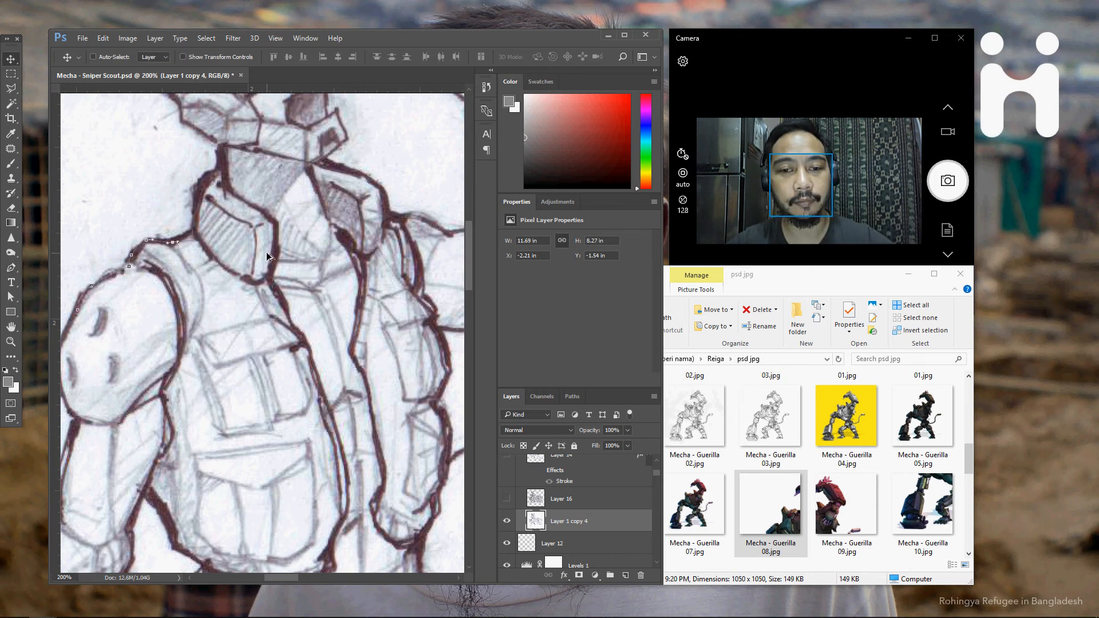
# Load the outline of Layer 16 as a selection around the figure and motorcycle.
pyautogui.press('z')
pyautogui.keyDown('alt'); pyautogui.click(268, 252); pyautogui.keyUp('alt')
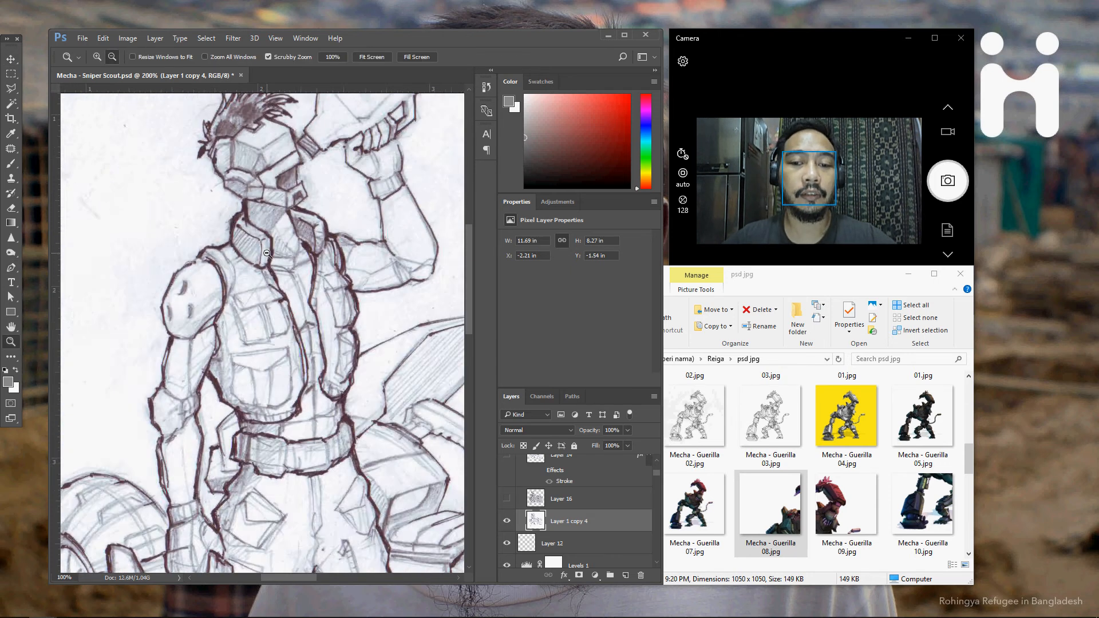
pyautogui.keyDown('alt'); pyautogui.click(268, 253); pyautogui.keyUp('alt')
pyautogui.keyDown('alt'); pyautogui.click(273, 265); pyautogui.keyUp('alt')
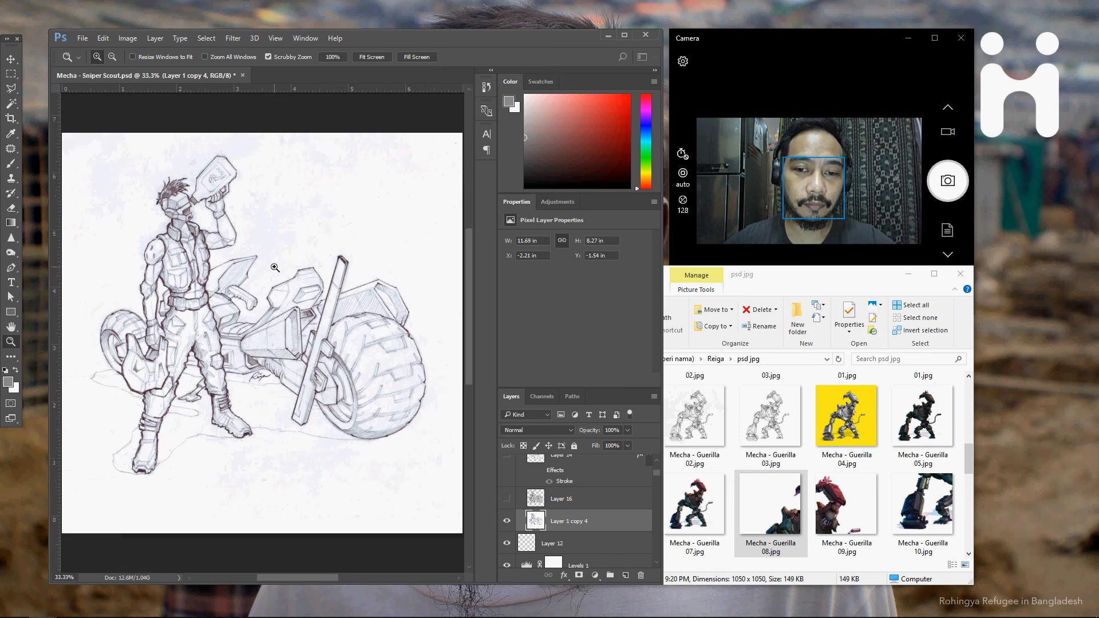
pyautogui.keyDown('ctrl'); pyautogui.click(538, 501); pyautogui.keyUp('ctrl')
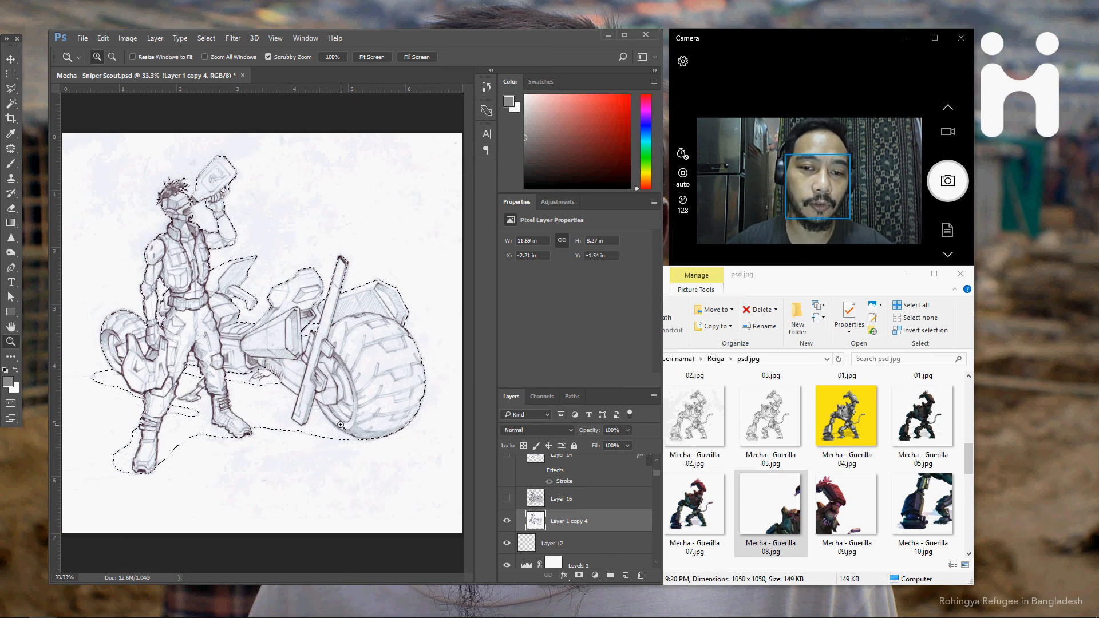
pyautogui.scroll(1, 503, 470)
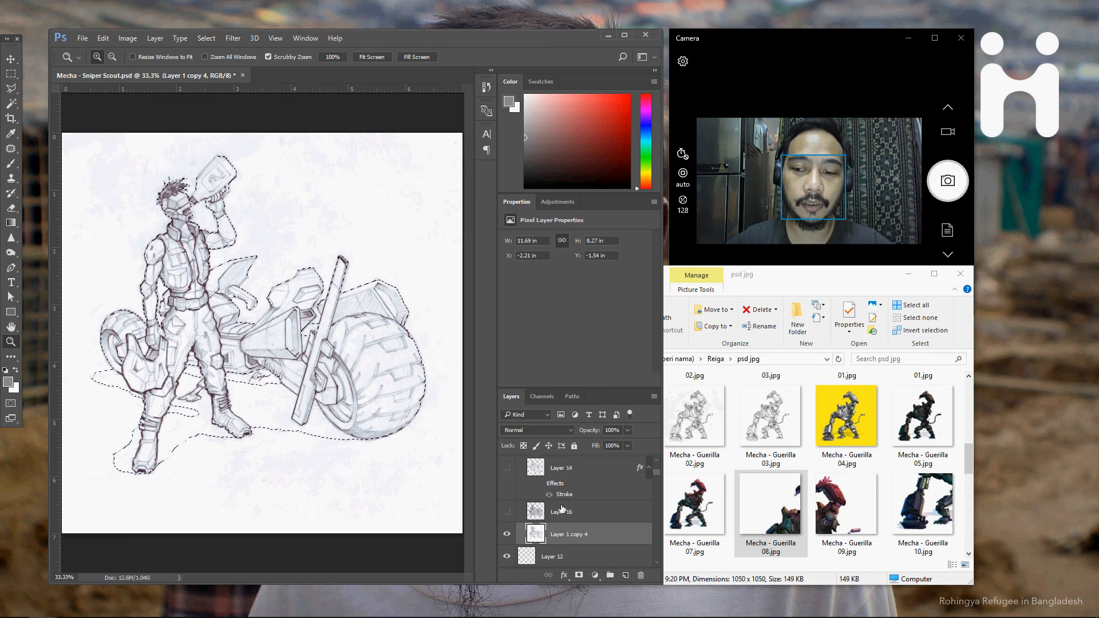
# Show Layer 14 without an active selection, and toggle its effects off and on to compare the yellow outline.
pyautogui.click(505, 468)
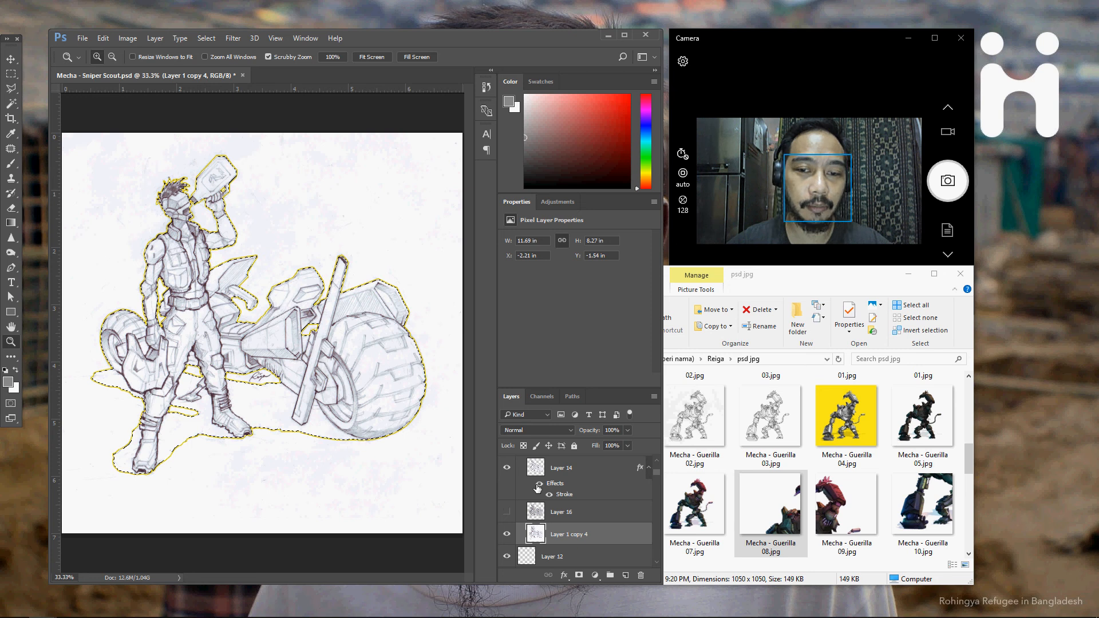
pyautogui.hotkey('ctrl', 'd')
pyautogui.click(539, 485)
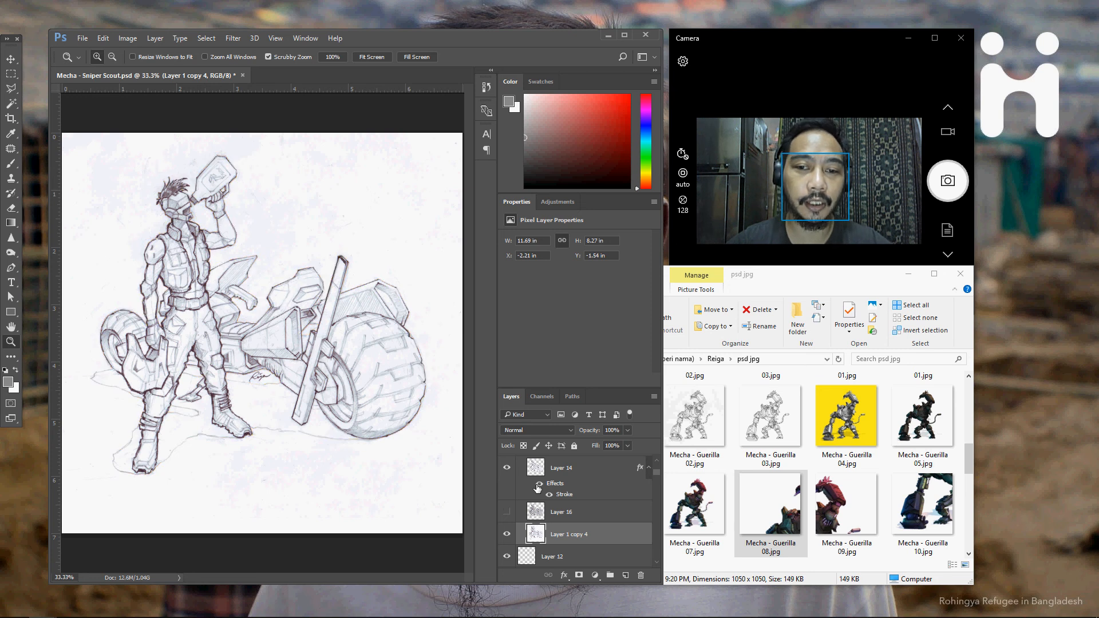
pyautogui.click(538, 485)
pyautogui.click(538, 485)
pyautogui.click(538, 486)
pyautogui.click(538, 485)
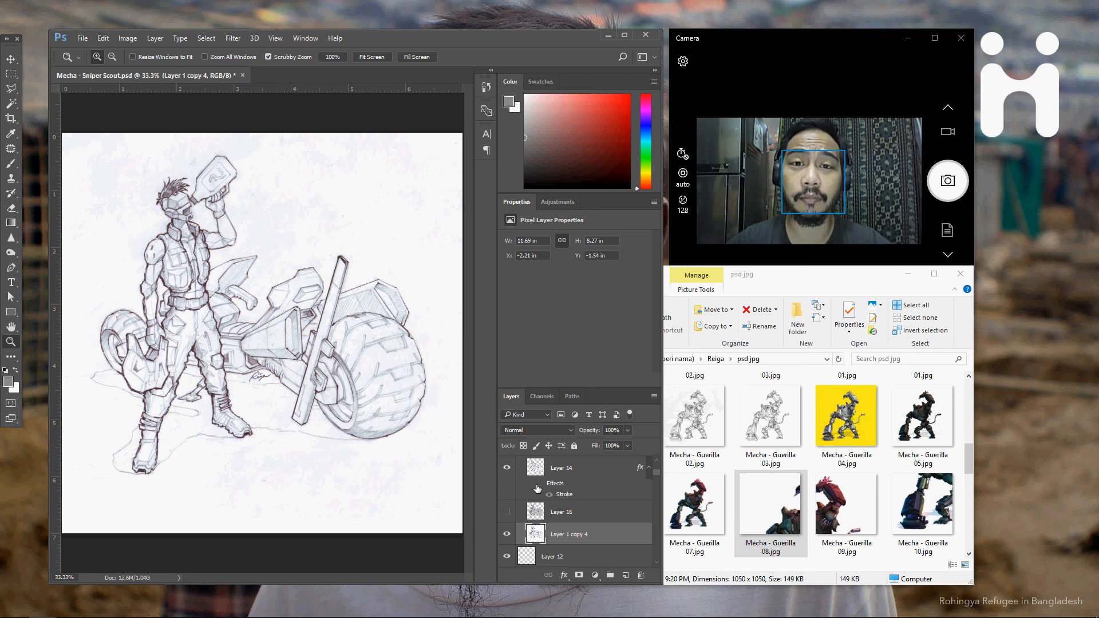
pyautogui.click(538, 485)
pyautogui.click(538, 486)
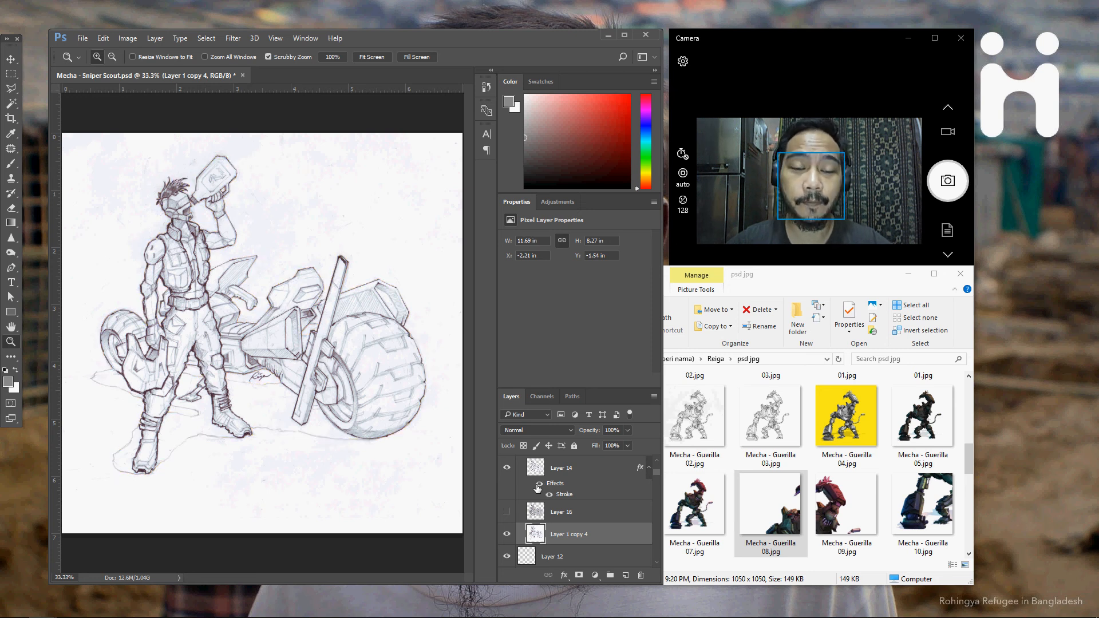
pyautogui.click(538, 486)
pyautogui.click(538, 485)
pyautogui.click(538, 485)
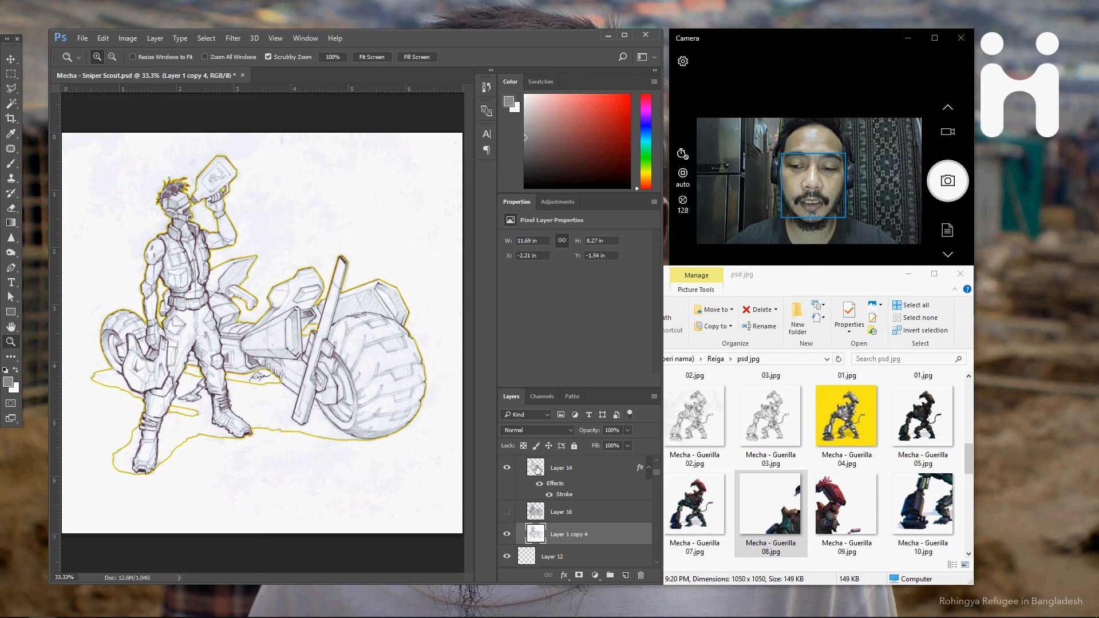
# Copy the sketch inside Layer 14's outline from "Layer 1 copy 4" onto a new layer and hide Layer 14's effects.
pyautogui.keyDown('ctrl'); pyautogui.click(536, 470); pyautogui.keyUp('ctrl')
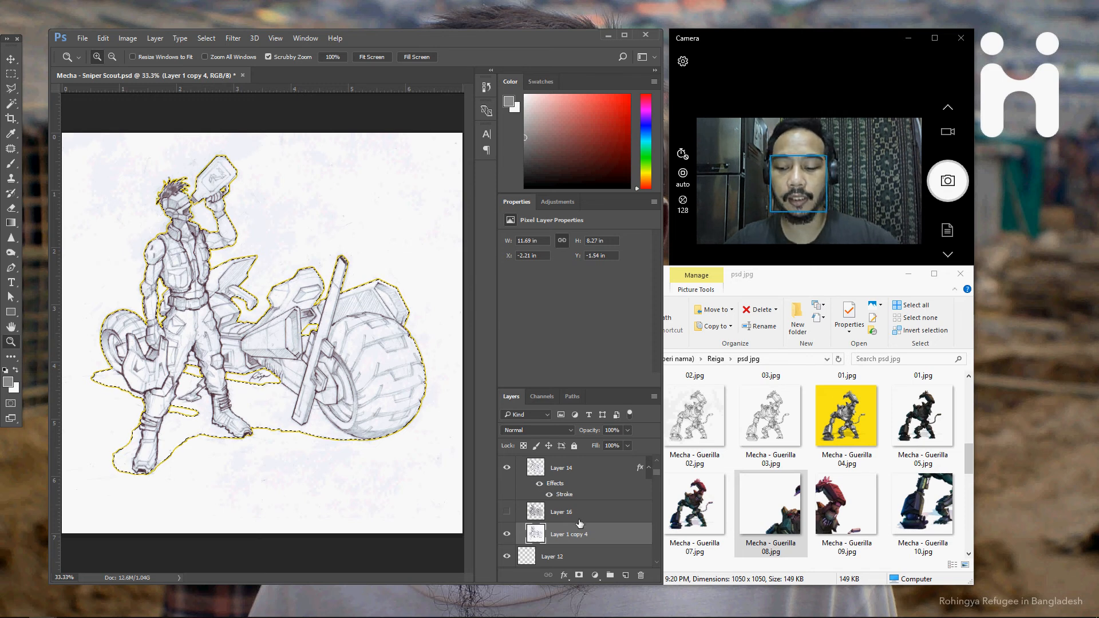
pyautogui.hotkey('ctrl', 'j')
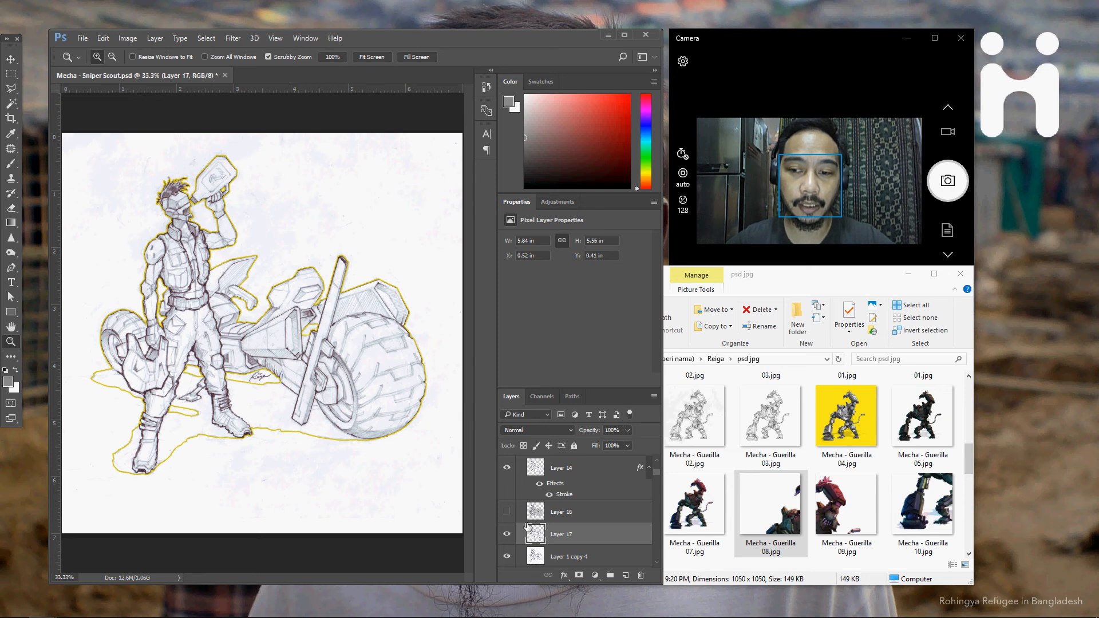
pyautogui.click(537, 483)
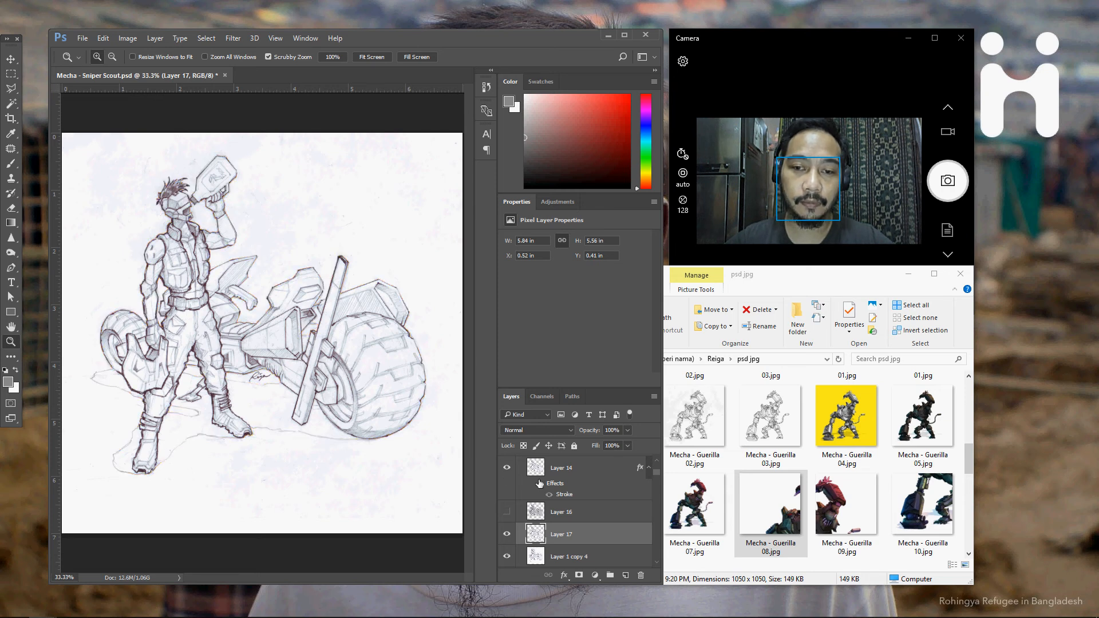
# Load the outline of the copied artwork in Layer 17 as a selection and try darkening it with Hue/Saturation Lightness.
pyautogui.keyDown('ctrl'); pyautogui.click(537, 537); pyautogui.keyUp('ctrl')
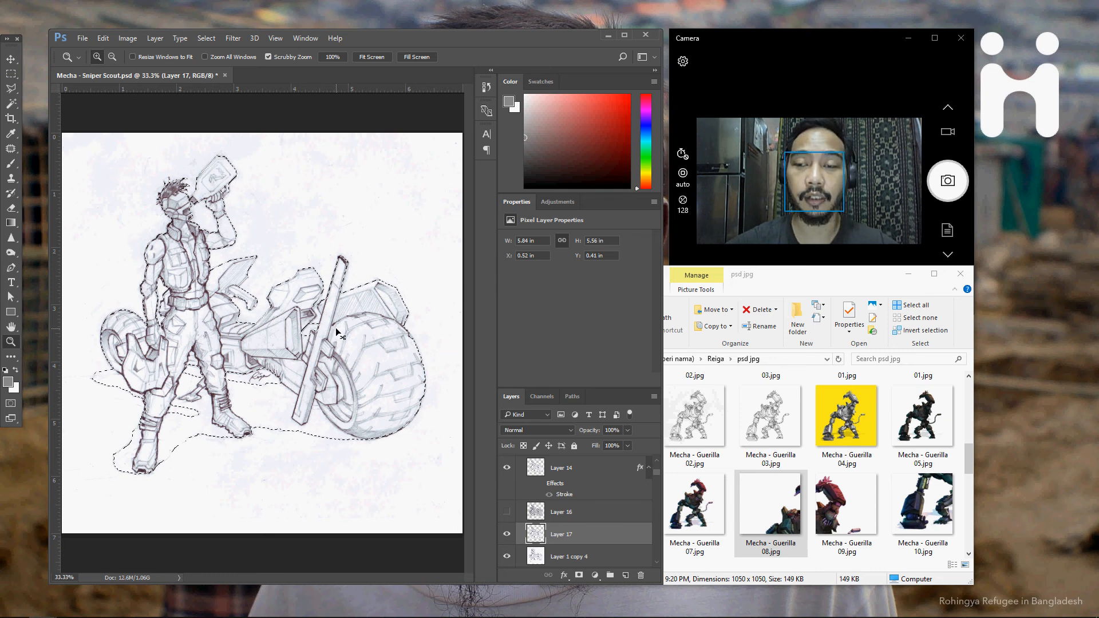
pyautogui.hotkey('ctrl', 'u')
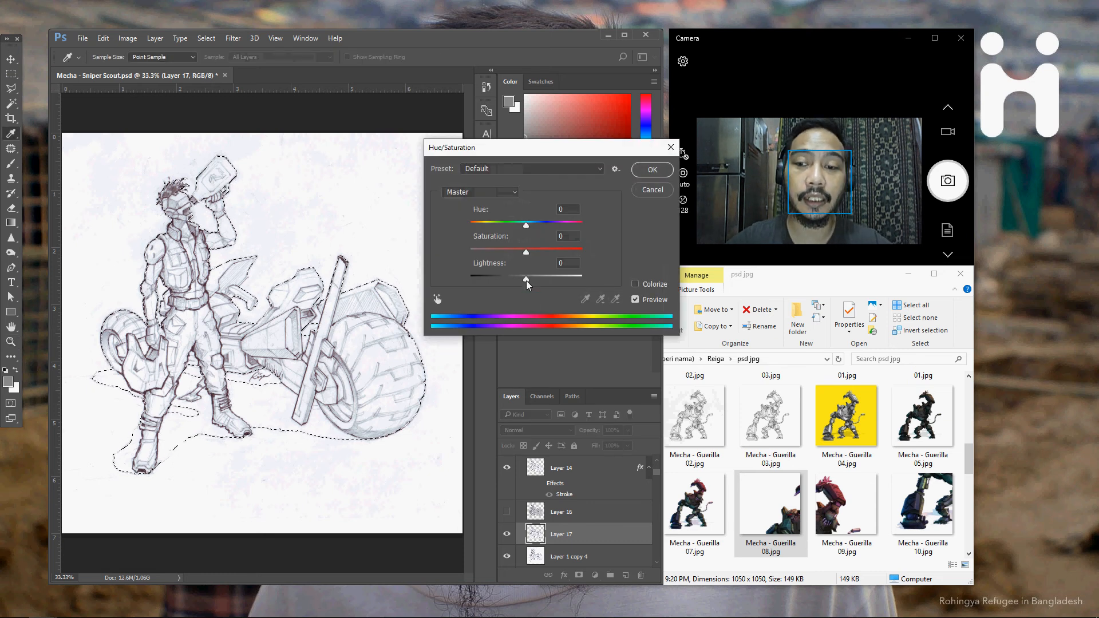
pyautogui.moveTo(526, 281); pyautogui.dragTo(512, 280)
pyautogui.click(644, 185)
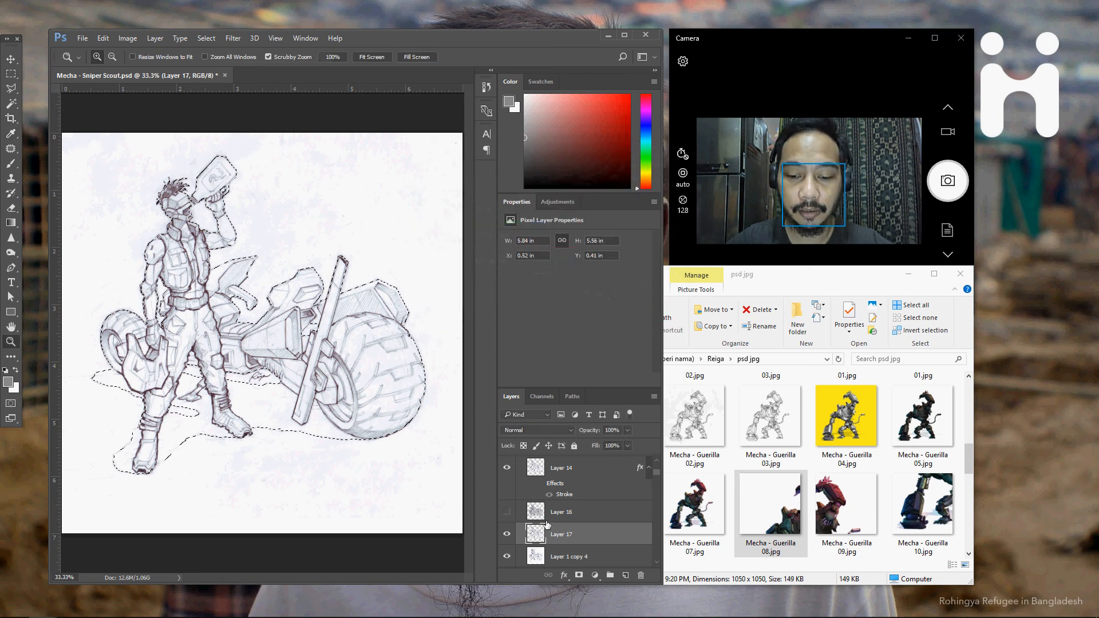
pyautogui.hotkey('ctrl', 'd')
pyautogui.hotkey('ctrl', 'u')
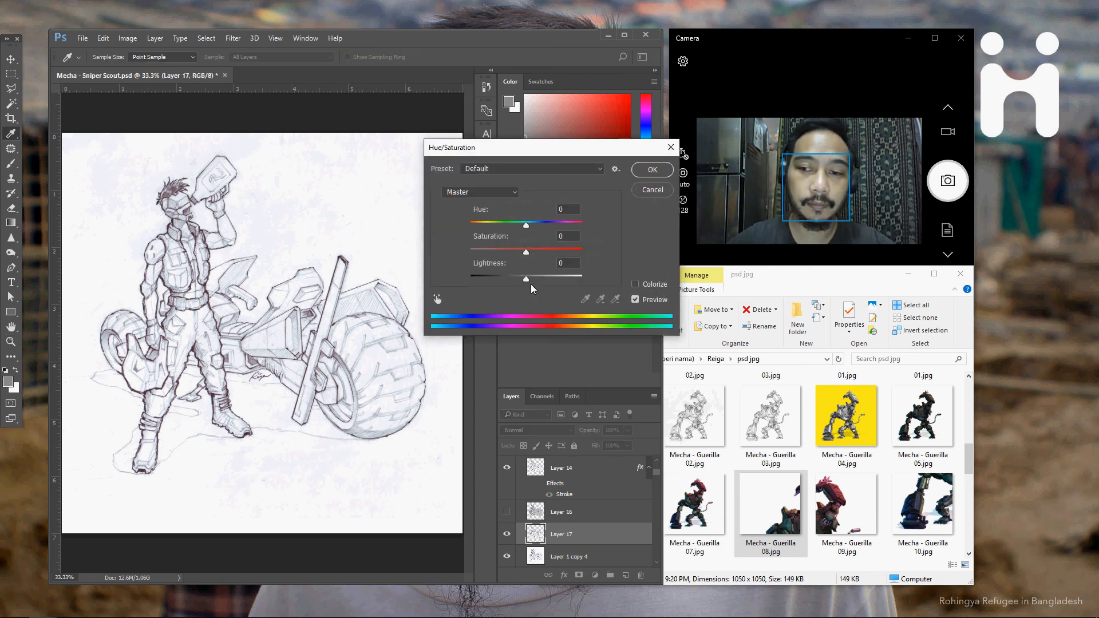
pyautogui.moveTo(529, 281); pyautogui.dragTo(513, 280)
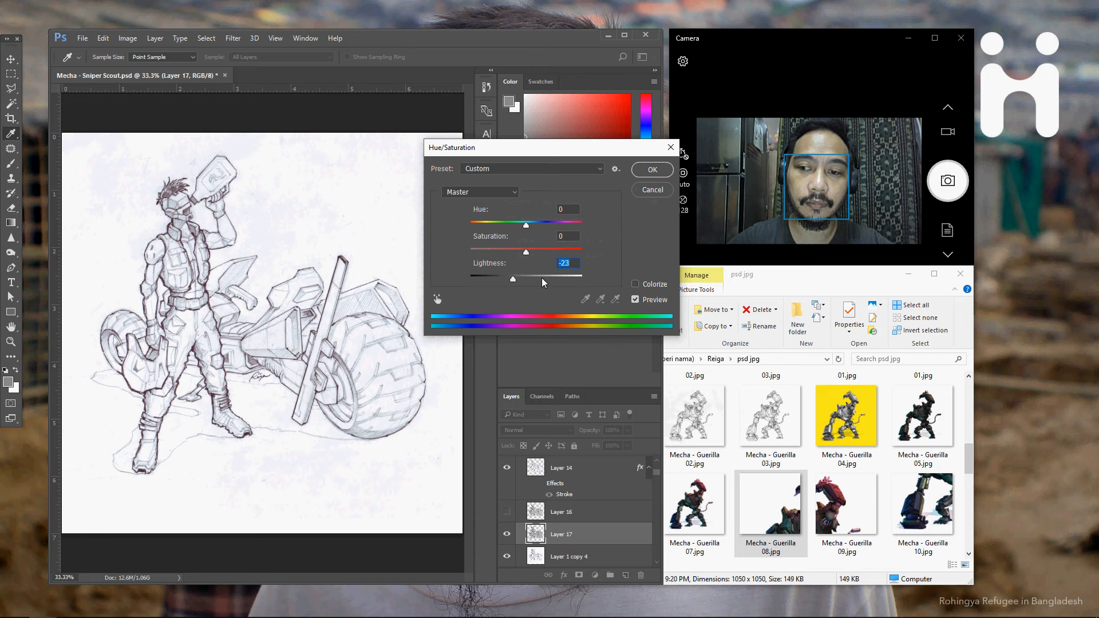
pyautogui.click(646, 195)
# Darken Layer 14 with Hue/Saturation by lowering Lightness to about -15.
pyautogui.click(541, 469)
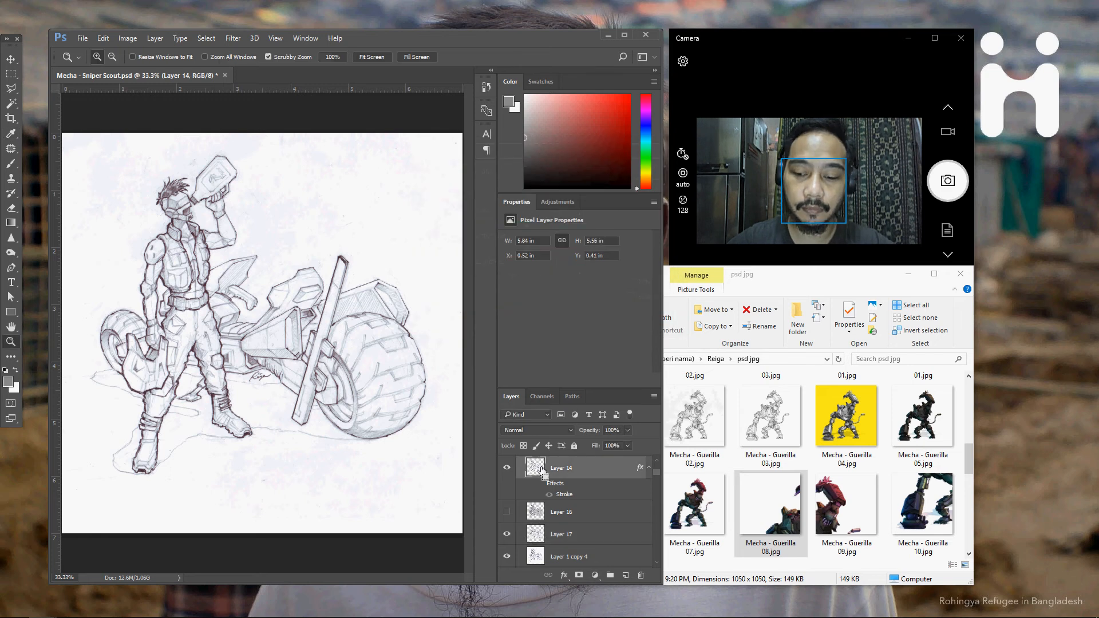
pyautogui.hotkey('ctrl', 'u')
pyautogui.moveTo(527, 277); pyautogui.dragTo(518, 280)
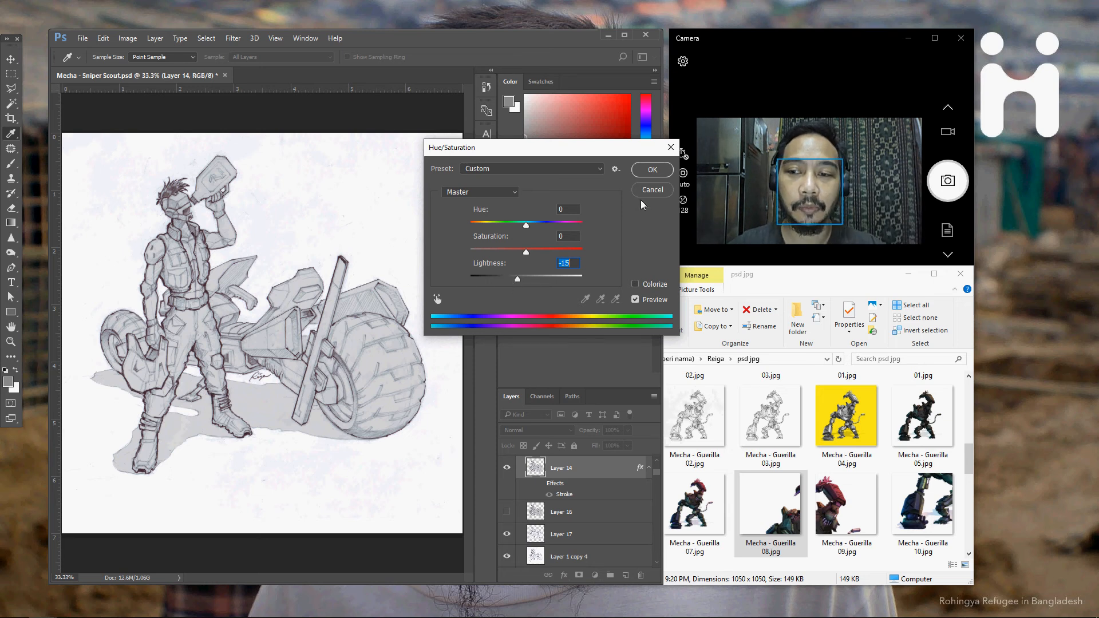
pyautogui.moveTo(517, 283); pyautogui.dragTo(518, 283)
pyautogui.click(651, 170)
# Examine the darkened figure's torso, arms and bottle up close and return to the view of the whole drawing.
pyautogui.press('z')
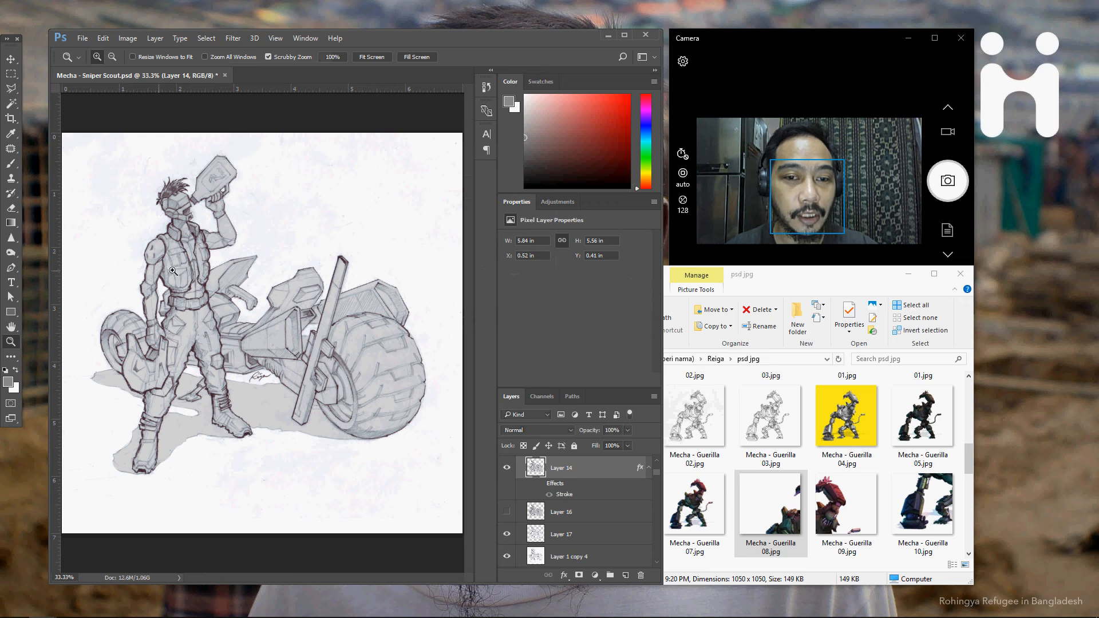
pyautogui.click(15, 256)
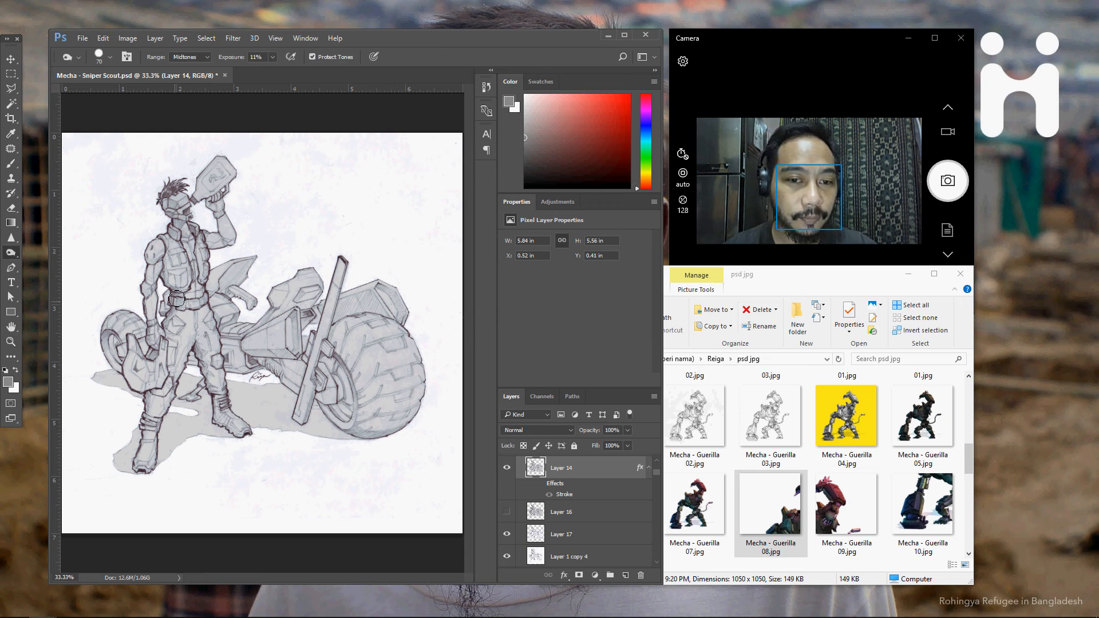
pyautogui.press('v')
pyautogui.press('z')
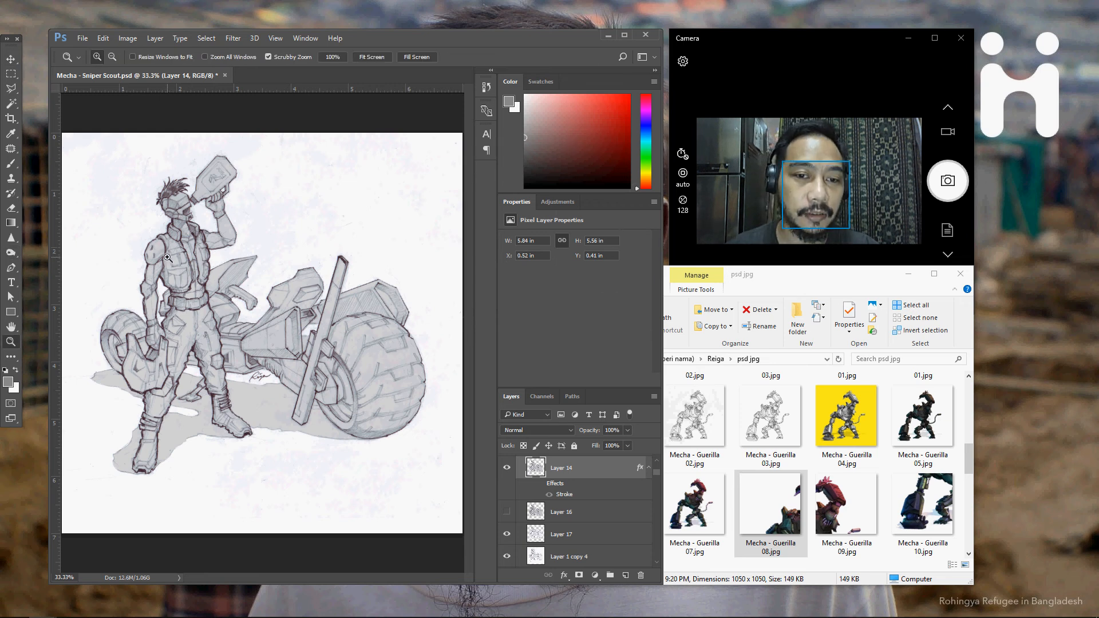
pyautogui.click(166, 257)
pyautogui.click(167, 257)
pyautogui.click(166, 257)
pyautogui.moveTo(167, 257); pyautogui.dragTo(266, 334)
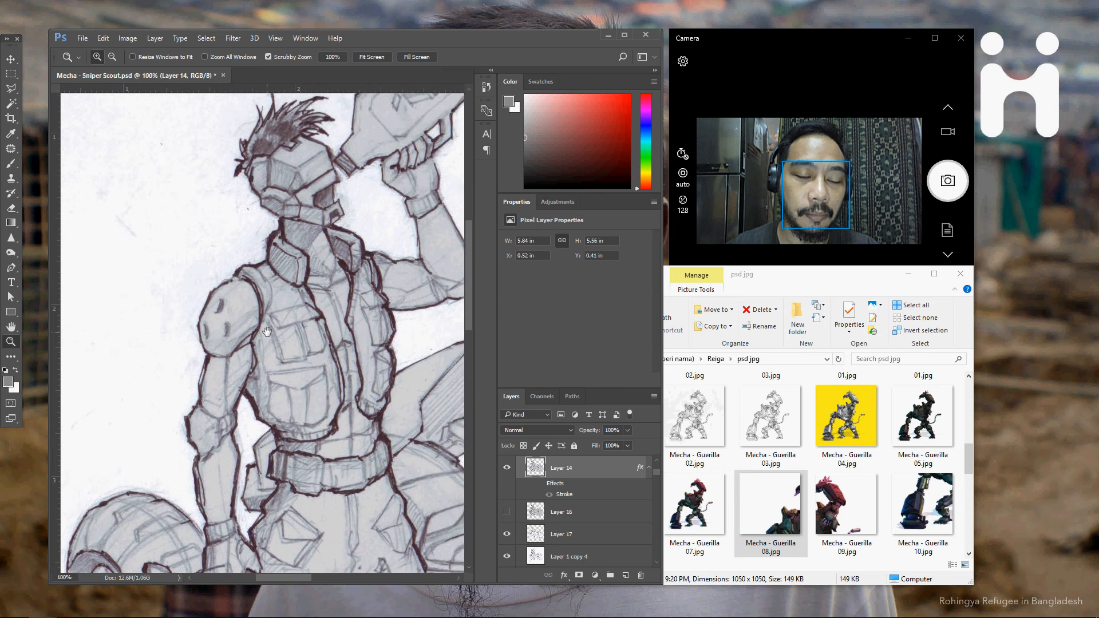
pyautogui.moveTo(274, 432); pyautogui.dragTo(256, 363)
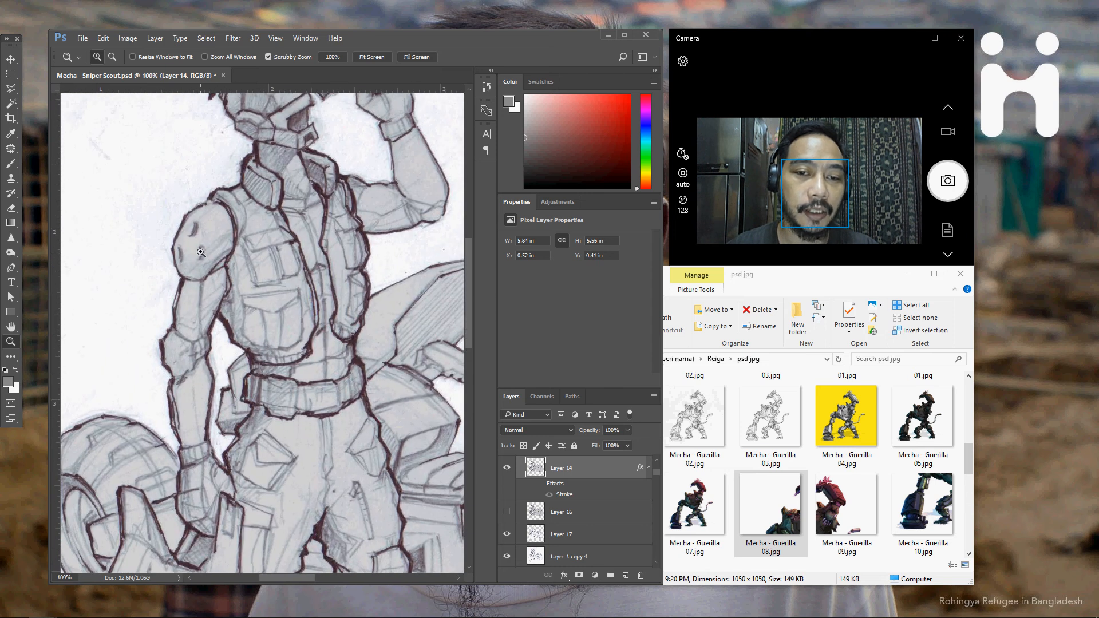
pyautogui.click(11, 252)
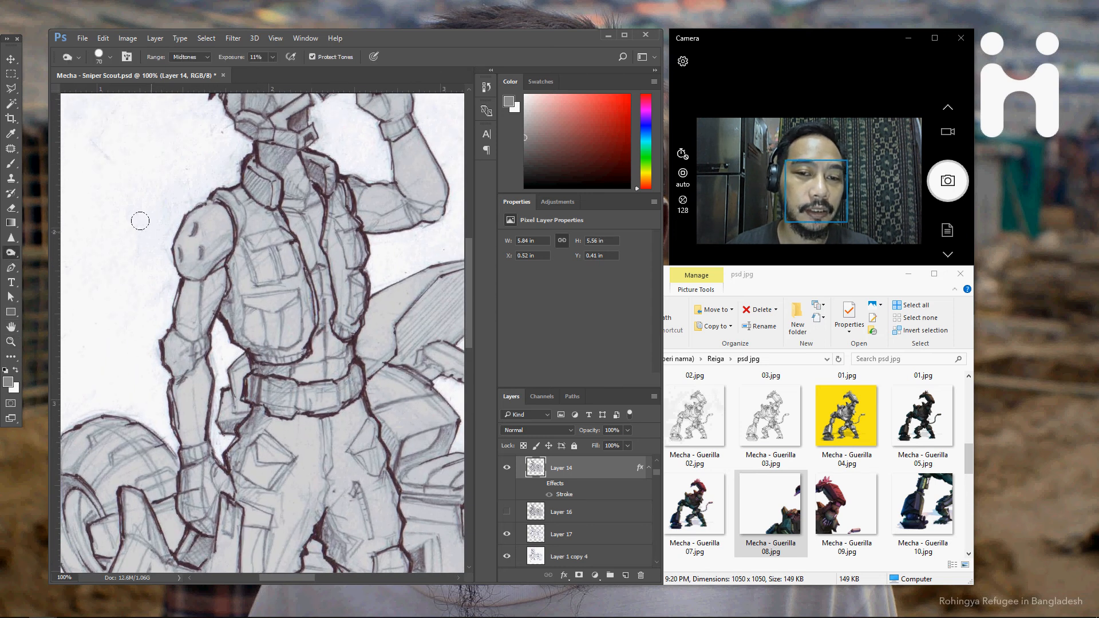
pyautogui.moveTo(316, 214); pyautogui.dragTo(242, 348)
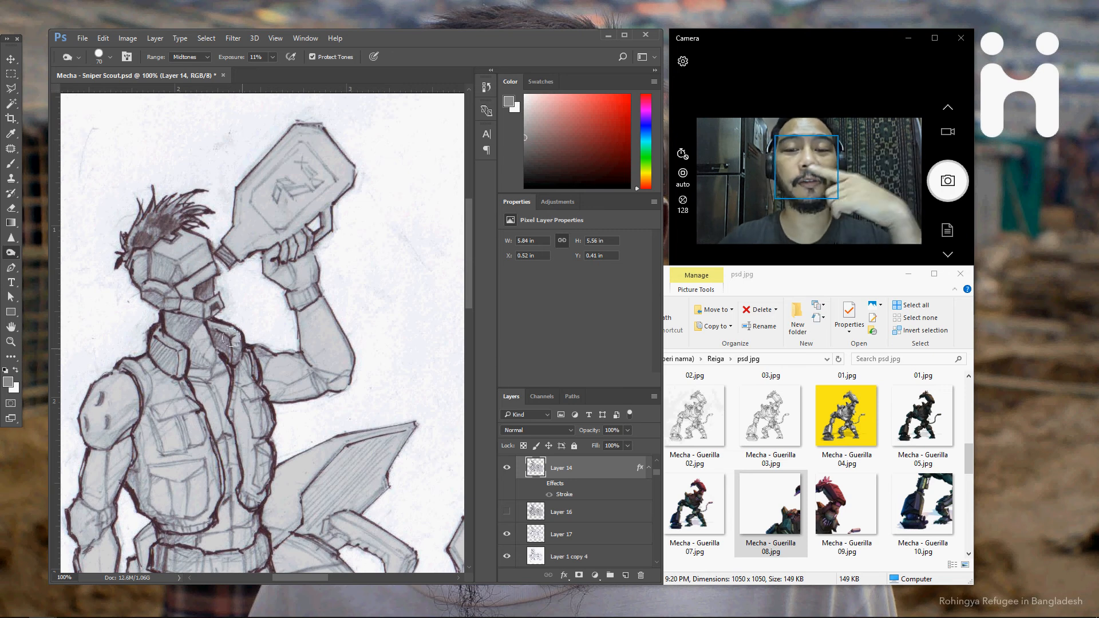
pyautogui.press('z')
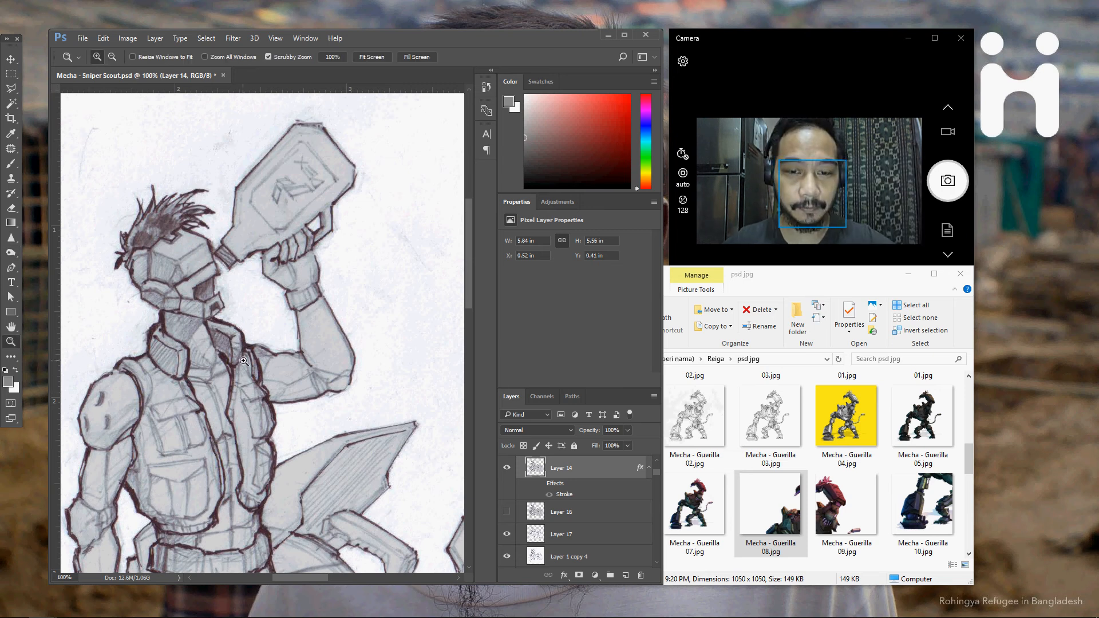
pyautogui.keyDown('alt'); pyautogui.click(269, 358); pyautogui.keyUp('alt')
pyautogui.keyDown('alt'); pyautogui.click(274, 353); pyautogui.keyUp('alt')
pyautogui.keyDown('alt'); pyautogui.click(278, 348); pyautogui.keyUp('alt')
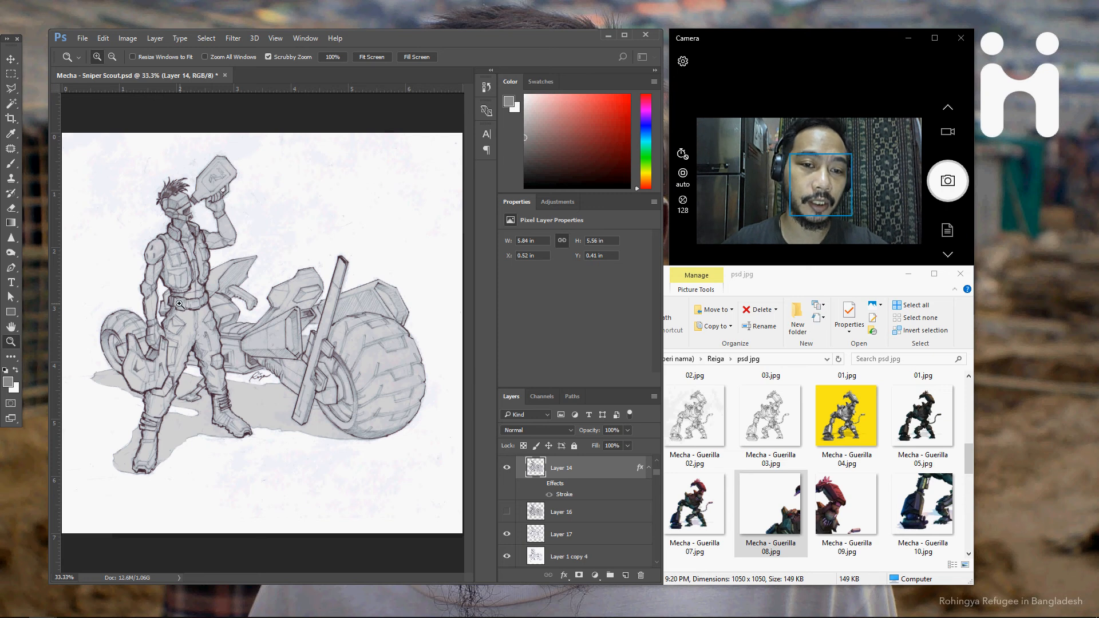
# Shade the figure's armored shoulder and hanging arm on Layer 14 using the Burn tool with a size 40 brush.
pyautogui.click(184, 278)
pyautogui.click(184, 278)
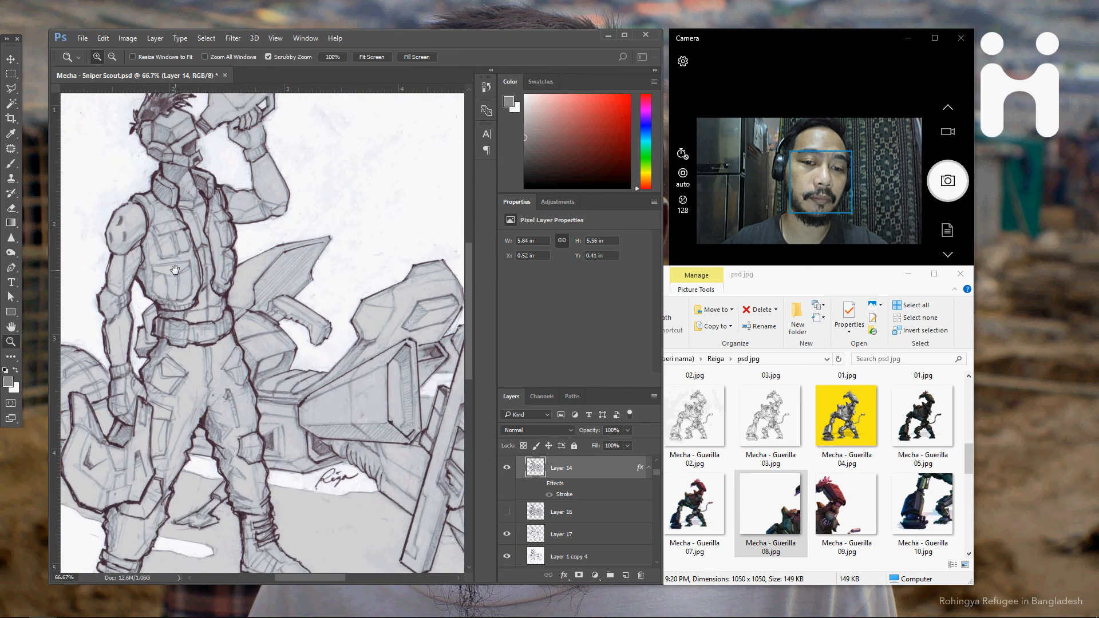
pyautogui.moveTo(174, 267); pyautogui.dragTo(256, 336)
pyautogui.click(11, 252)
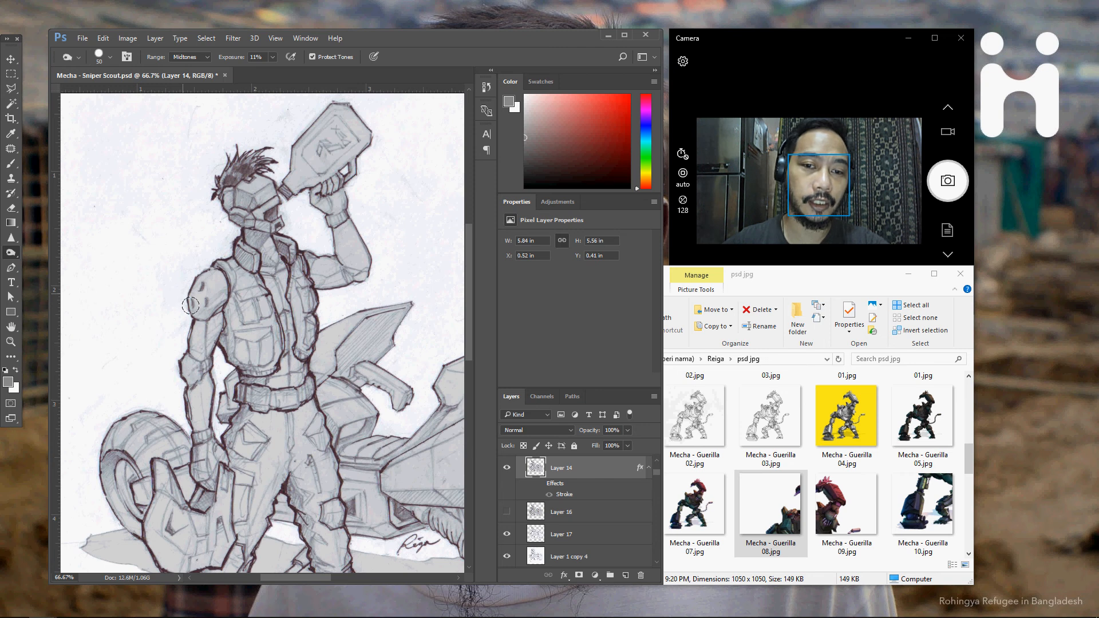
pyautogui.press('[')
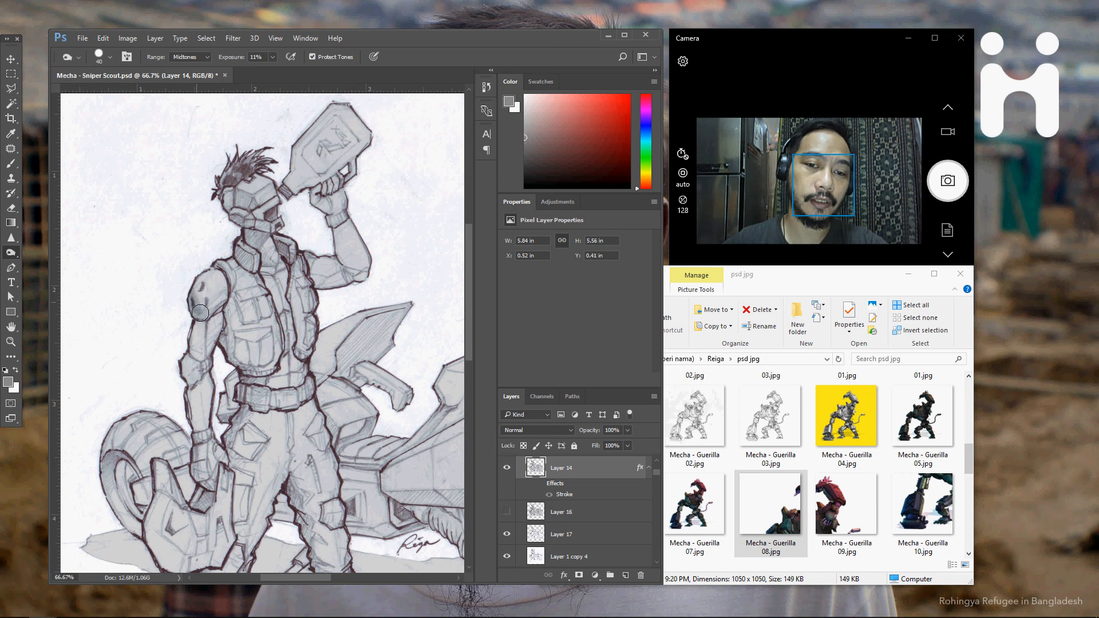
pyautogui.moveTo(200, 313)
pyautogui.mouseDown()
pyautogui.moveTo(196, 367)
pyautogui.moveTo(195, 326)
pyautogui.moveTo(189, 397)
pyautogui.moveTo(182, 374)
pyautogui.moveTo(183, 360)
pyautogui.moveTo(202, 448)
pyautogui.mouseUp()
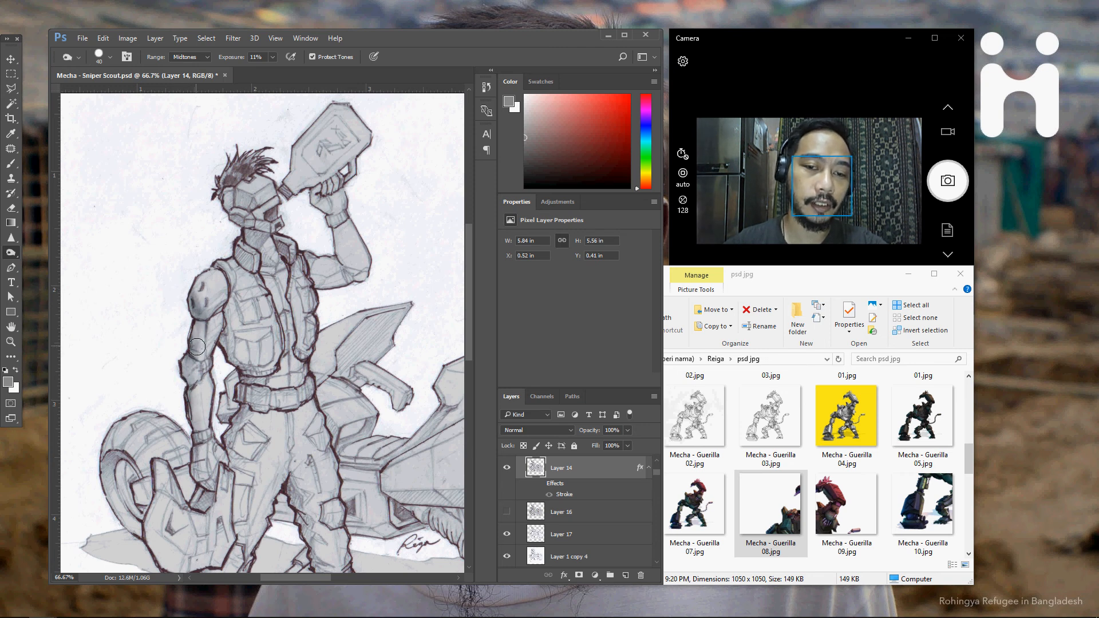
pyautogui.moveTo(196, 346)
pyautogui.mouseDown()
pyautogui.moveTo(206, 315)
pyautogui.moveTo(228, 299)
pyautogui.moveTo(203, 312)
pyautogui.moveTo(222, 295)
pyautogui.moveTo(204, 361)
pyautogui.mouseUp()
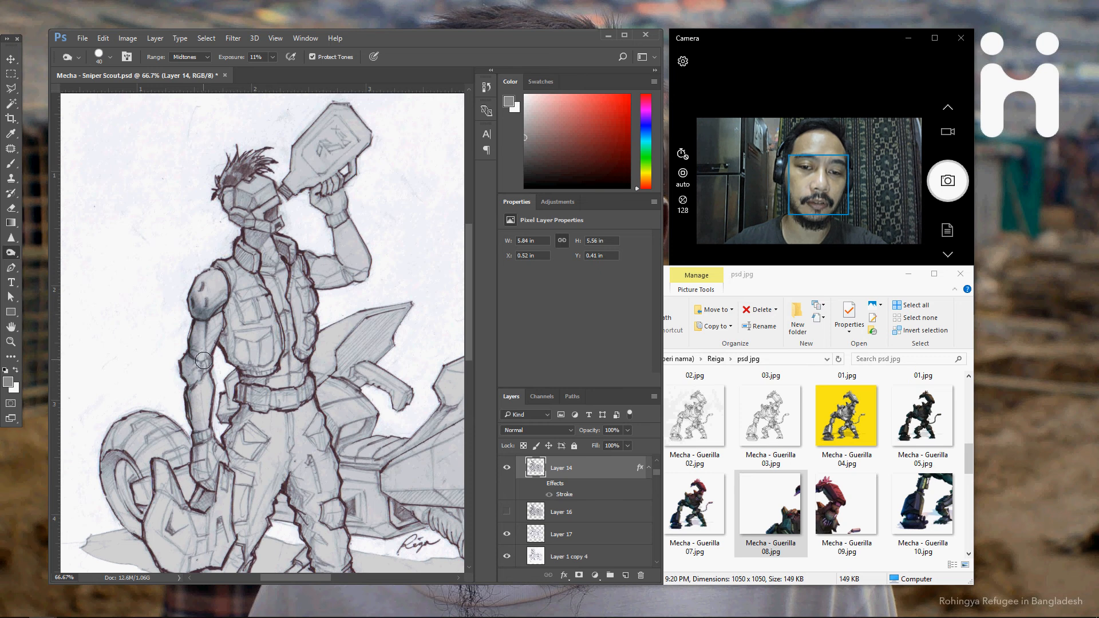
# Burn shading into the figure's head and neck area and the helmet in his hand, and add highlights to the shoulder armor.
pyautogui.moveTo(261, 244); pyautogui.dragTo(228, 278)
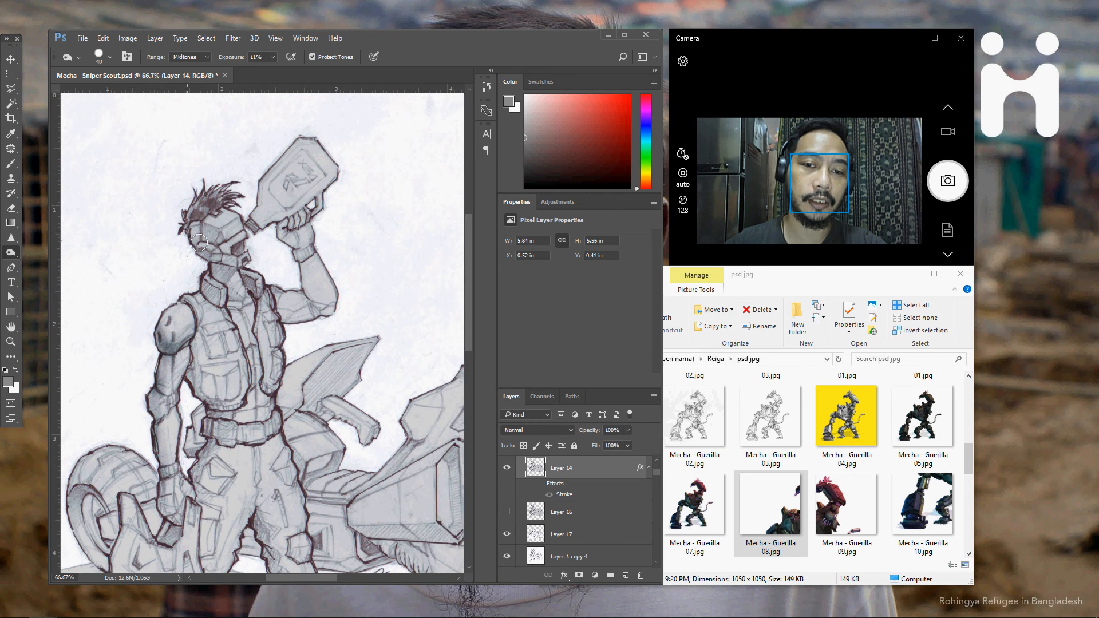
pyautogui.moveTo(199, 242)
pyautogui.mouseDown()
pyautogui.moveTo(213, 280)
pyautogui.moveTo(212, 240)
pyautogui.moveTo(221, 263)
pyautogui.moveTo(200, 290)
pyautogui.mouseUp()
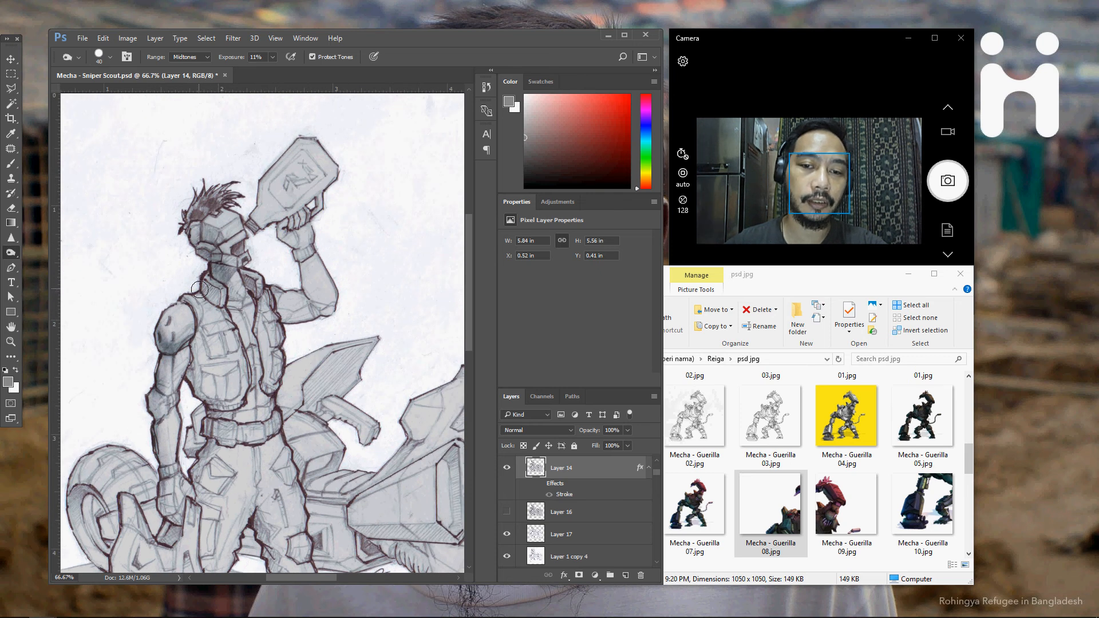
pyautogui.moveTo(208, 370); pyautogui.dragTo(241, 253)
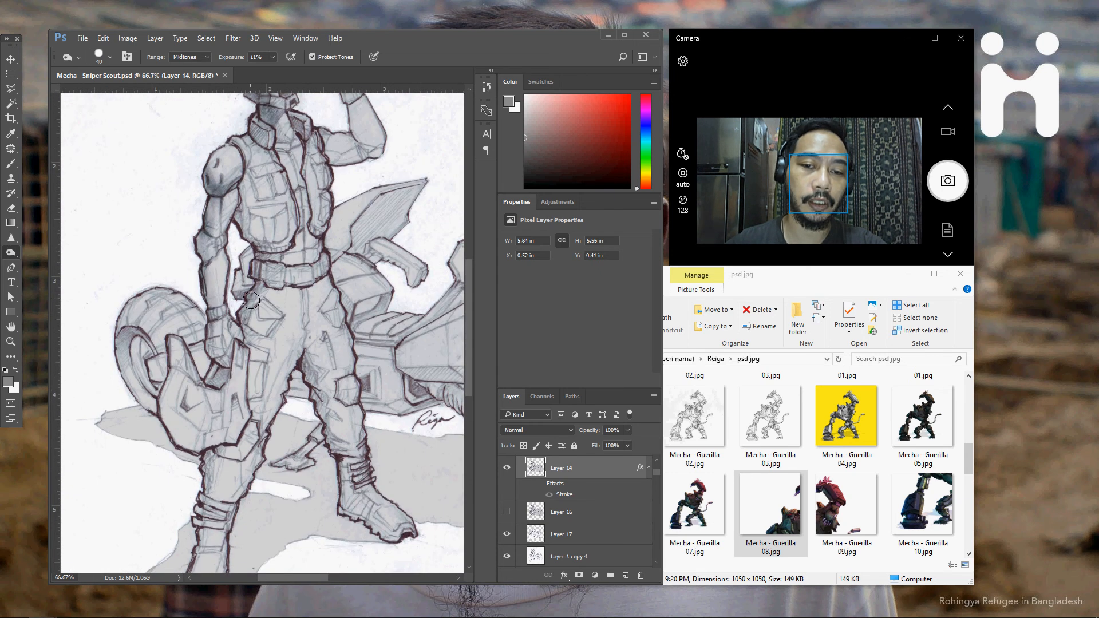
pyautogui.moveTo(176, 420)
pyautogui.mouseDown()
pyautogui.moveTo(174, 398)
pyautogui.moveTo(178, 434)
pyautogui.moveTo(170, 395)
pyautogui.moveTo(174, 403)
pyautogui.moveTo(182, 358)
pyautogui.mouseUp()
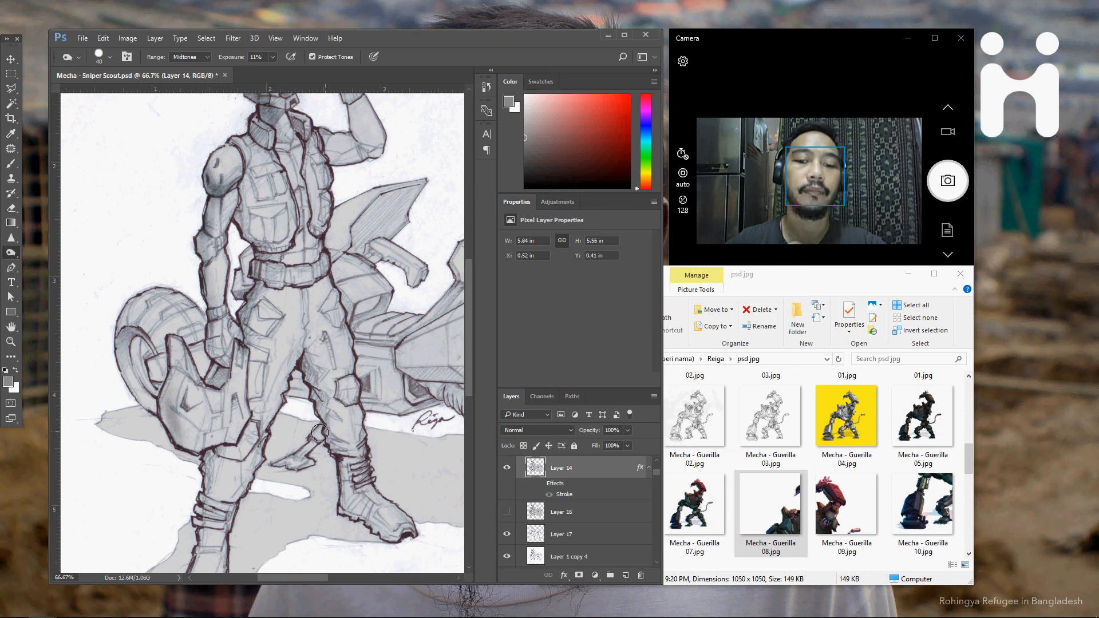
pyautogui.moveTo(265, 207); pyautogui.dragTo(233, 286)
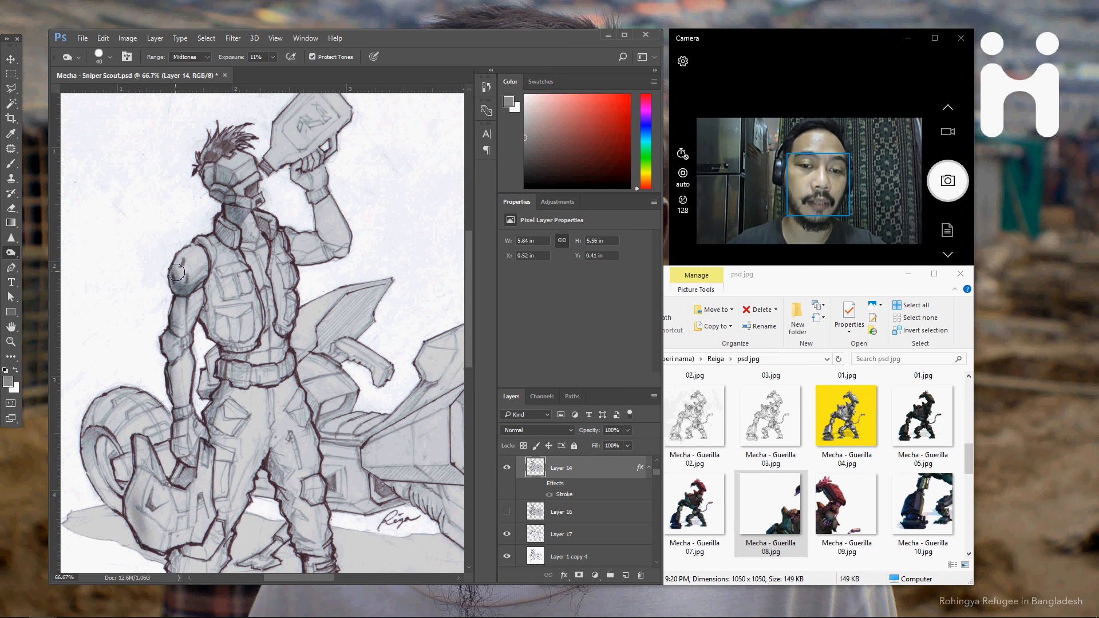
pyautogui.moveTo(178, 271); pyautogui.dragTo(178, 295)
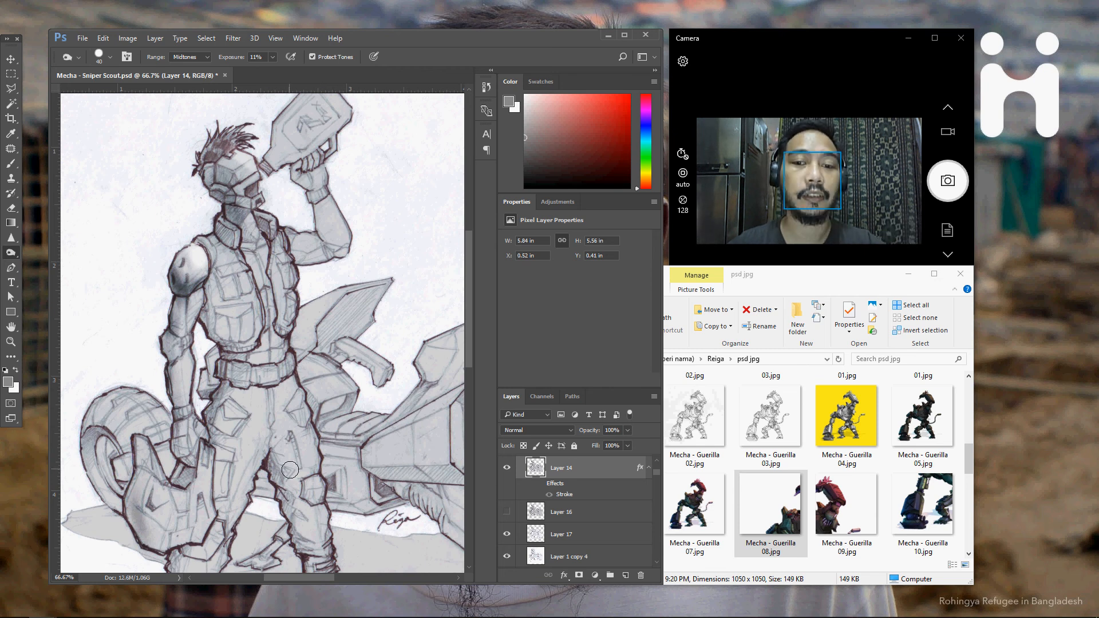
# Show the finished grayscale shading on "Layer 4 copy" and view it across the whole drawing.
pyautogui.scroll(1, 561, 514)
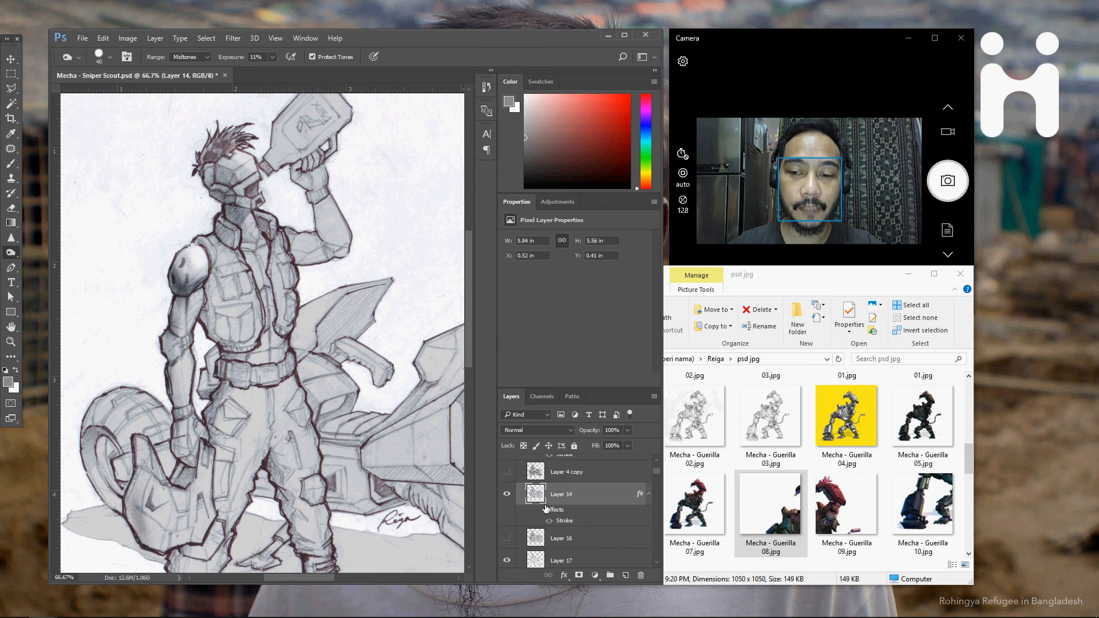
pyautogui.click(507, 471)
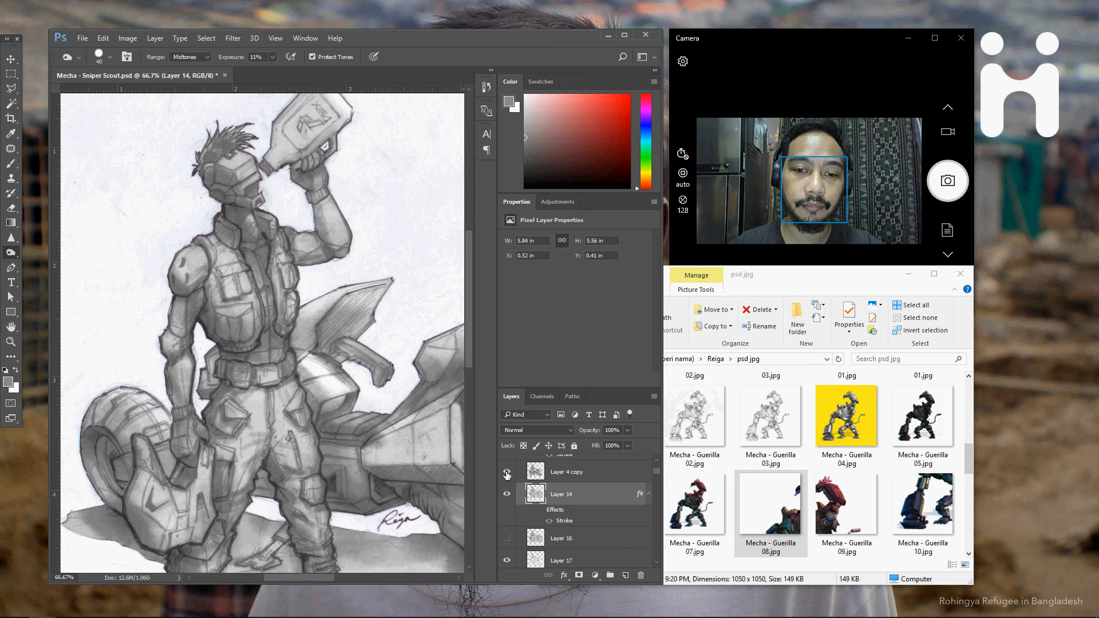
pyautogui.press('z')
pyautogui.keyDown('alt'); pyautogui.click(266, 336); pyautogui.keyUp('alt')
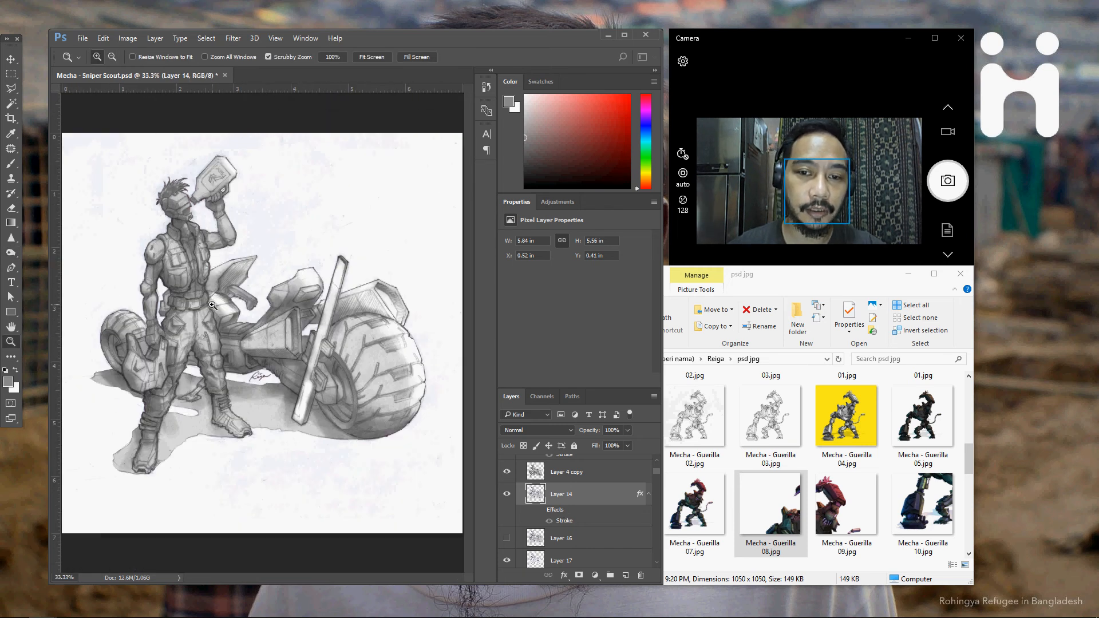
pyautogui.click(211, 305)
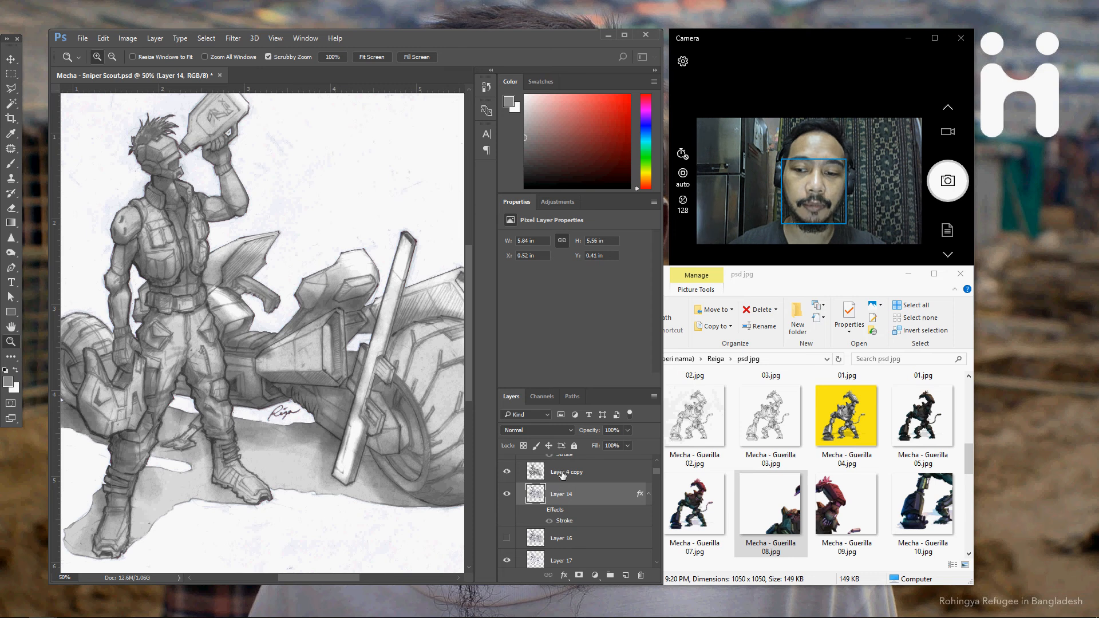
# Adjust the Levels of "Layer 4 copy" with a midtone input of 0.86 and a white input of 227.
pyautogui.scroll(1, 562, 498)
pyautogui.click(563, 498)
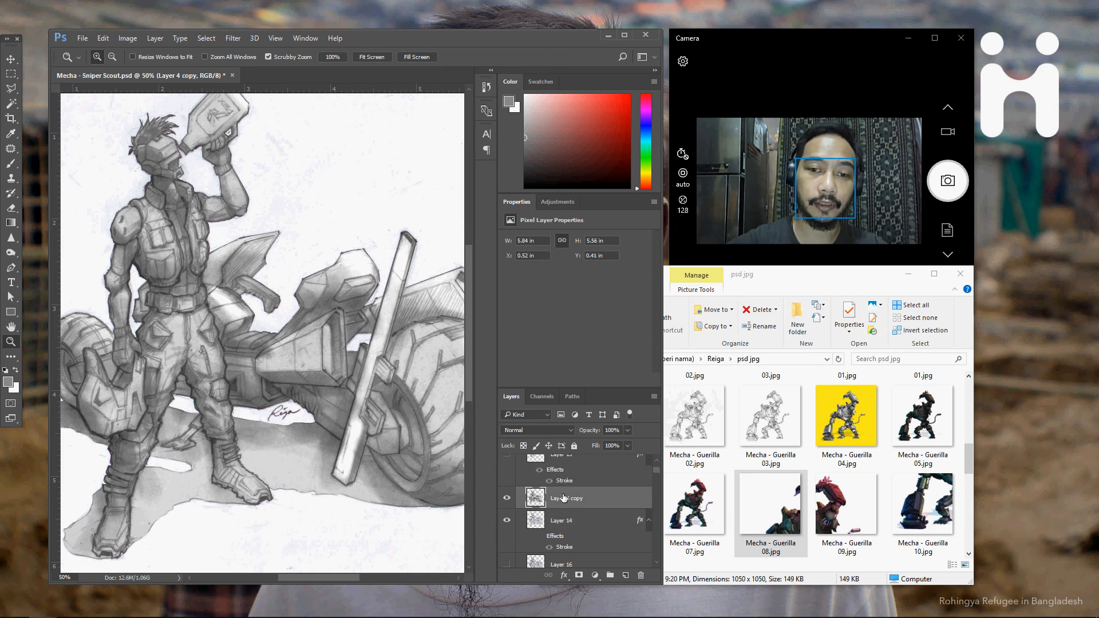
pyautogui.hotkey('ctrl', 'l')
pyautogui.moveTo(594, 448); pyautogui.dragTo(519, 448)
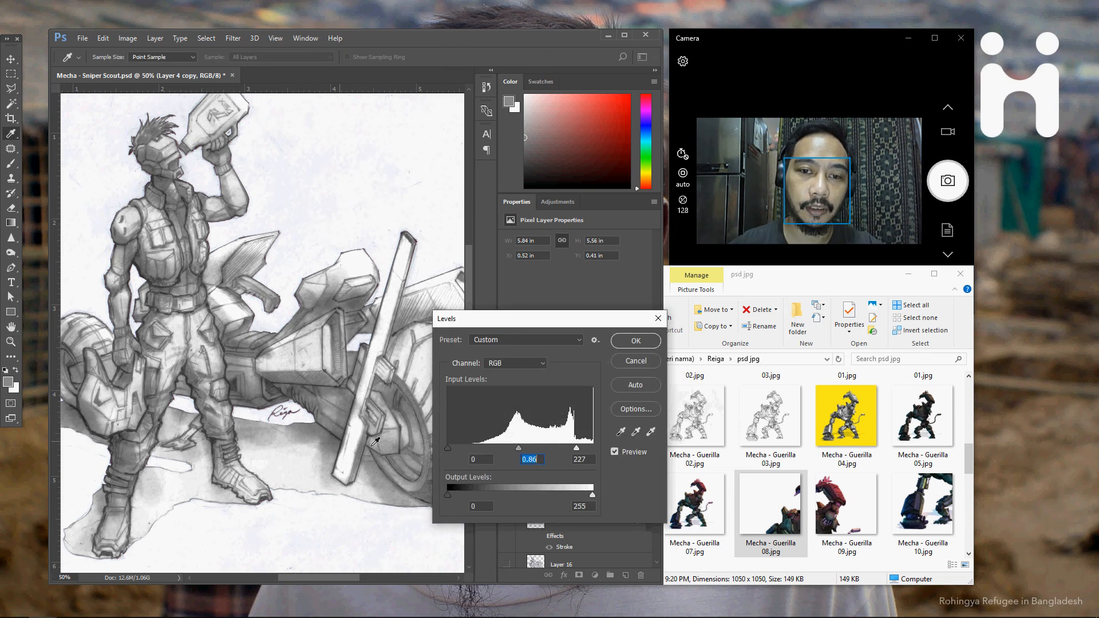
pyautogui.click(636, 341)
pyautogui.press('z')
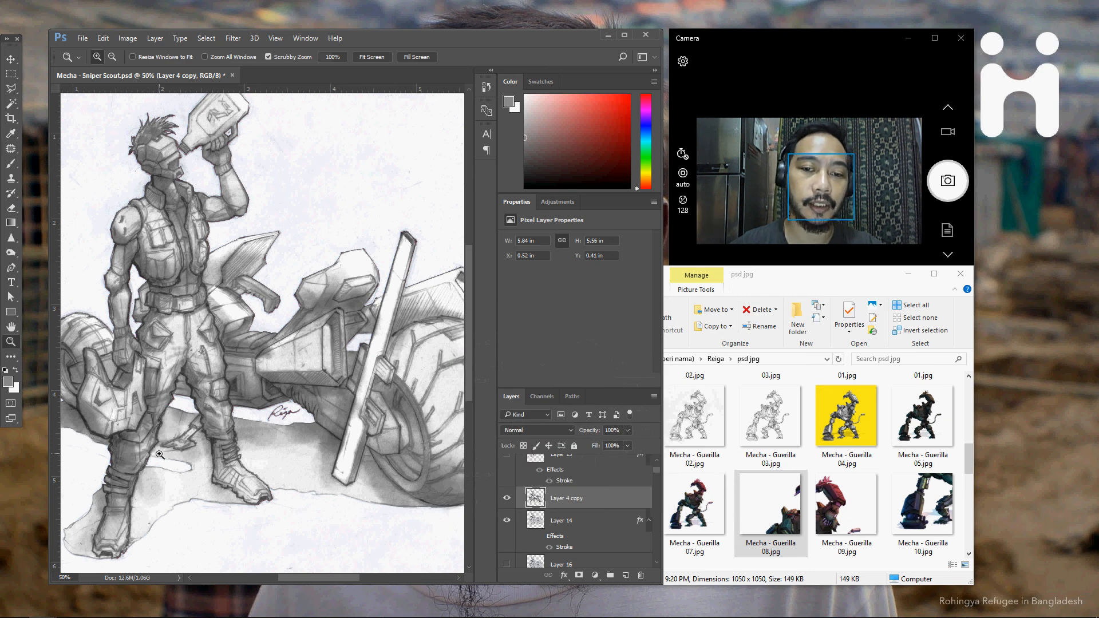
pyautogui.moveTo(326, 215); pyautogui.dragTo(231, 302)
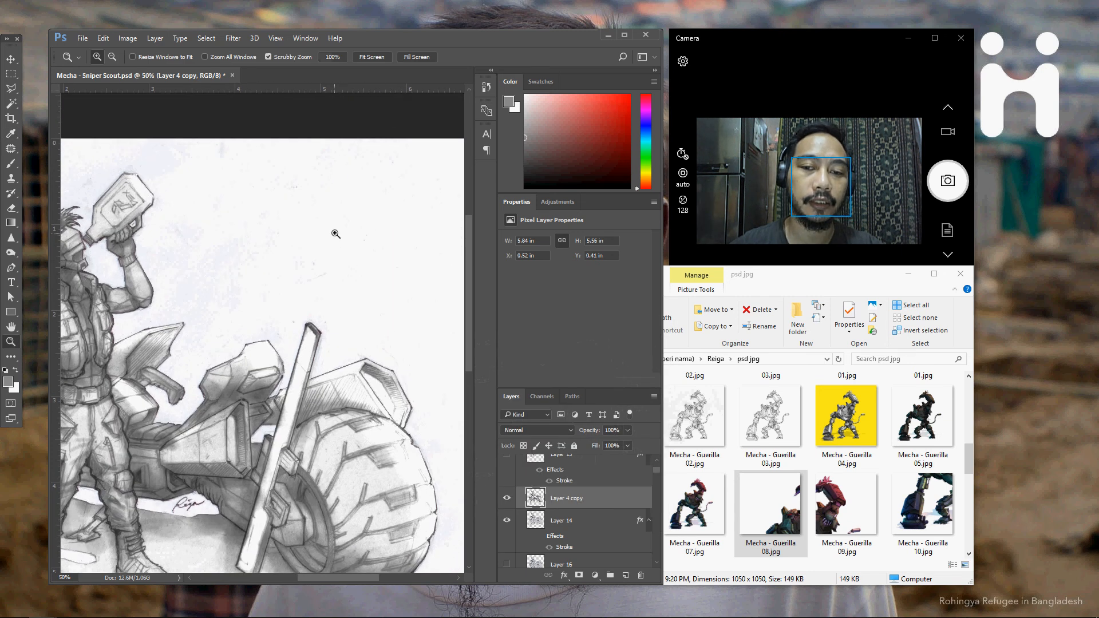
pyautogui.click(303, 236)
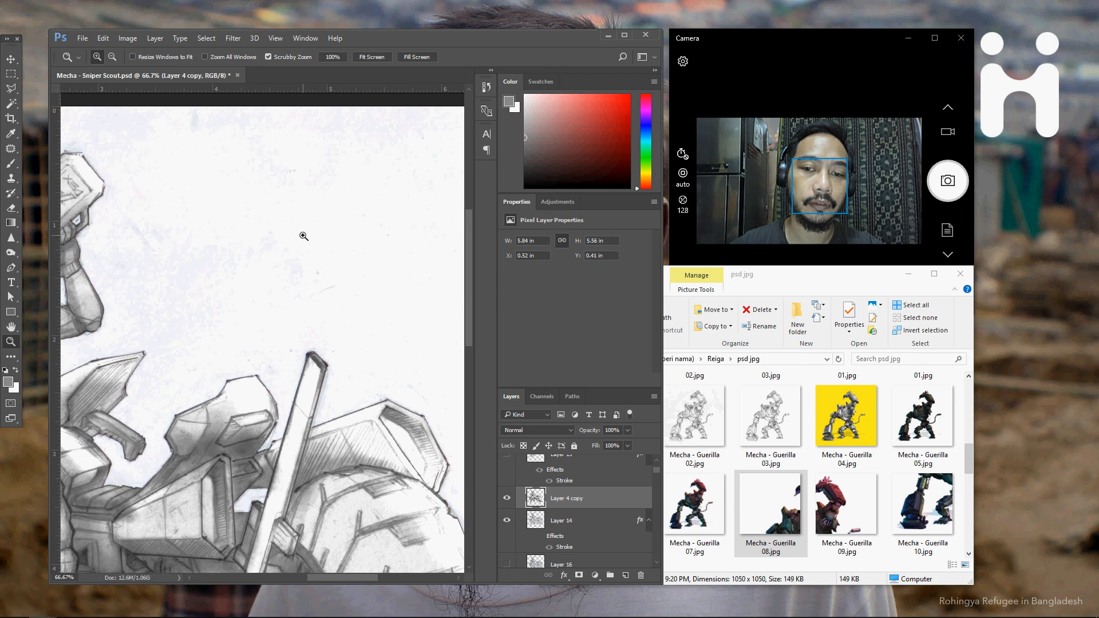
pyautogui.keyDown('alt'); pyautogui.click(303, 236); pyautogui.keyUp('alt')
pyautogui.keyDown('alt'); pyautogui.click(303, 235); pyautogui.keyUp('alt')
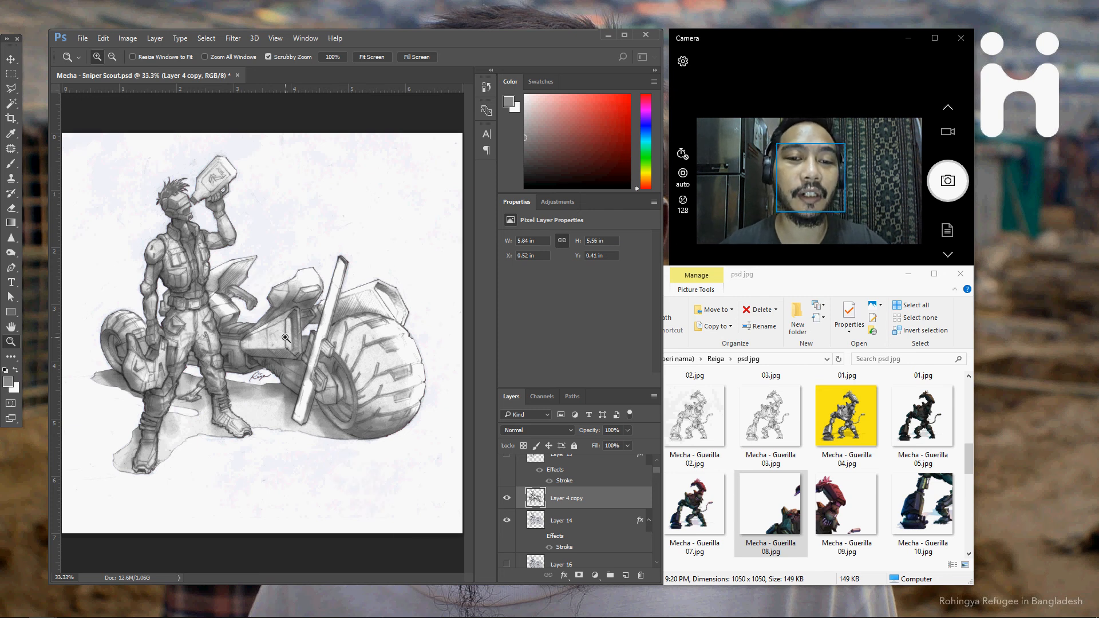
pyautogui.scroll(1, 548, 496)
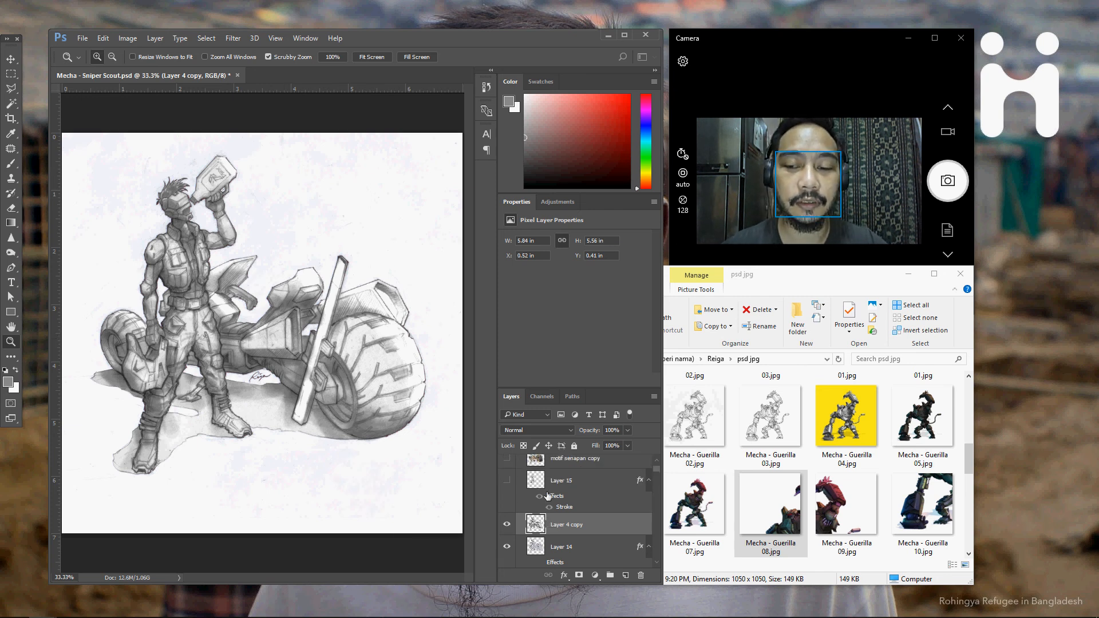
# Toggle Layer 15 on and off to examine the yellow outline around the figure's vest and trousers.
pyautogui.click(506, 483)
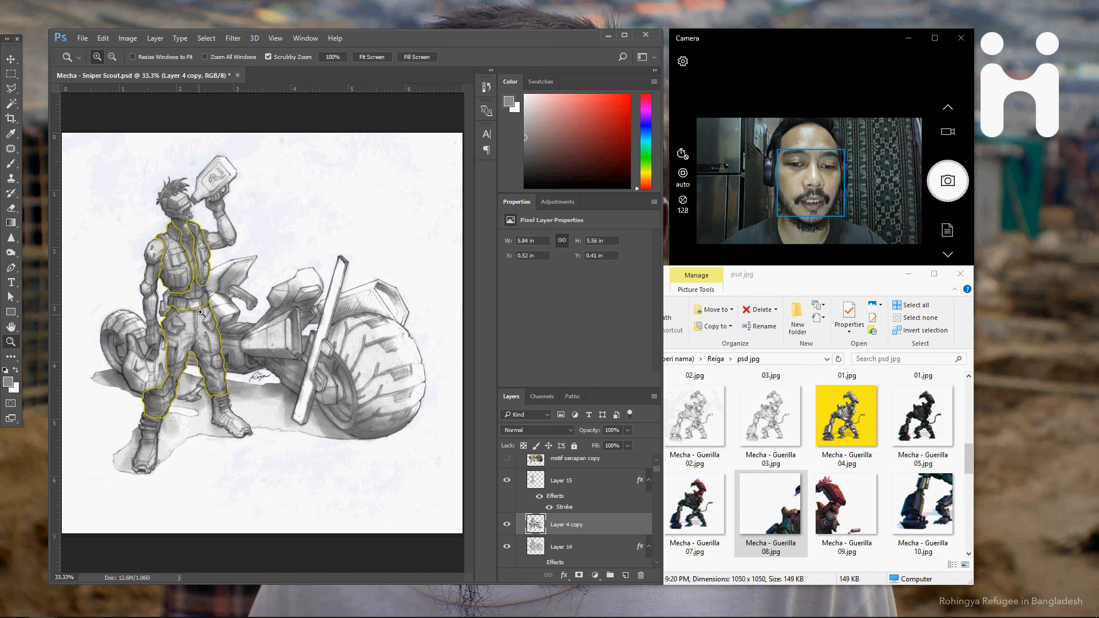
pyautogui.click(507, 483)
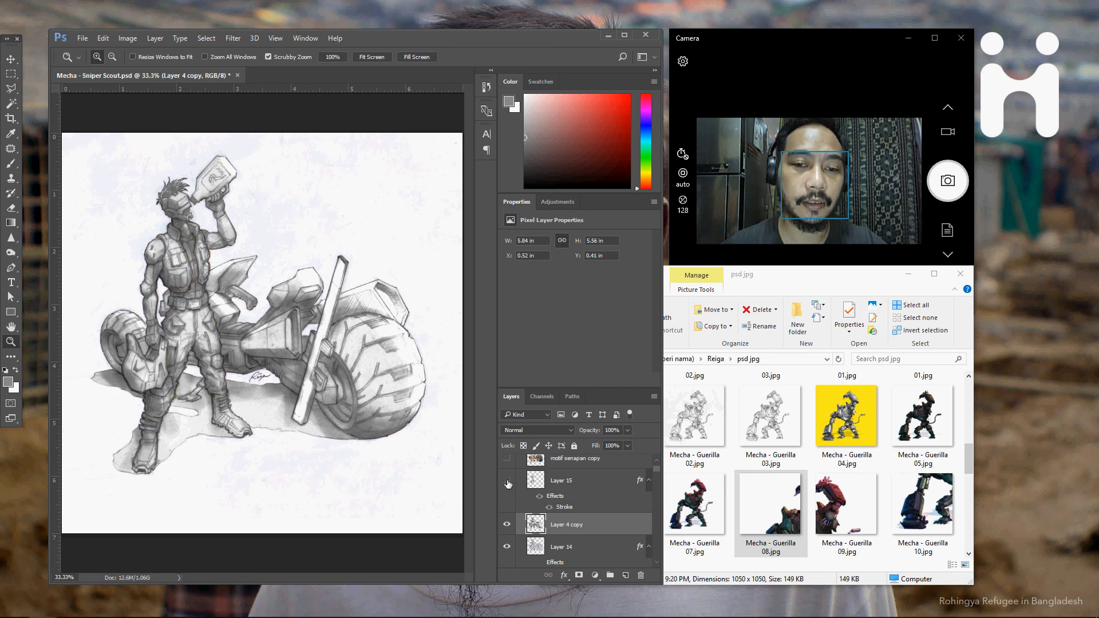
pyautogui.click(506, 482)
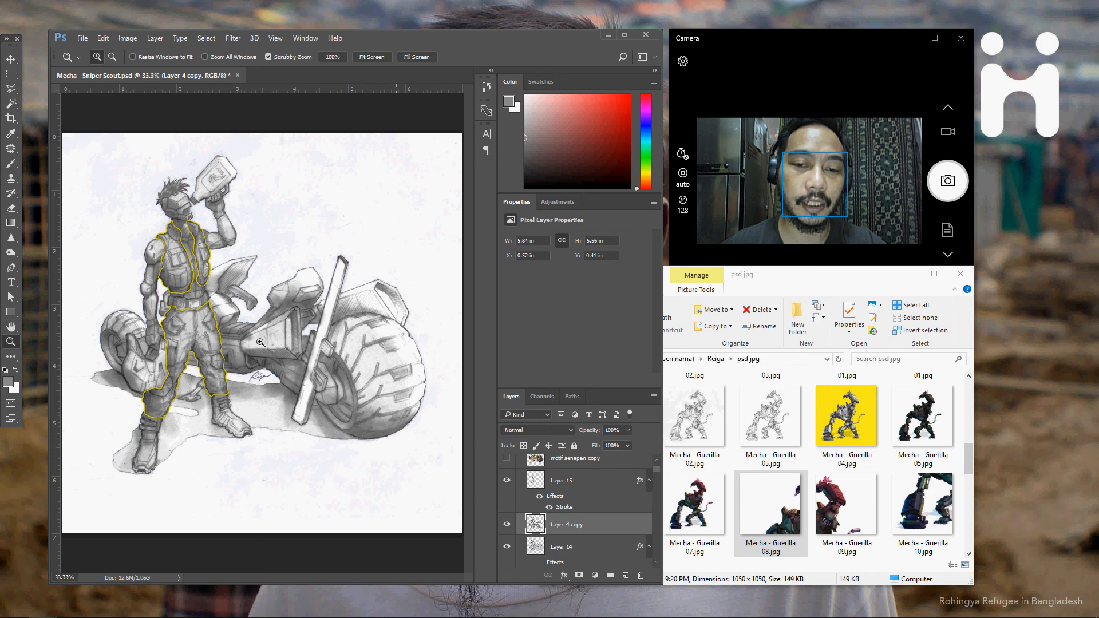
pyautogui.click(176, 283)
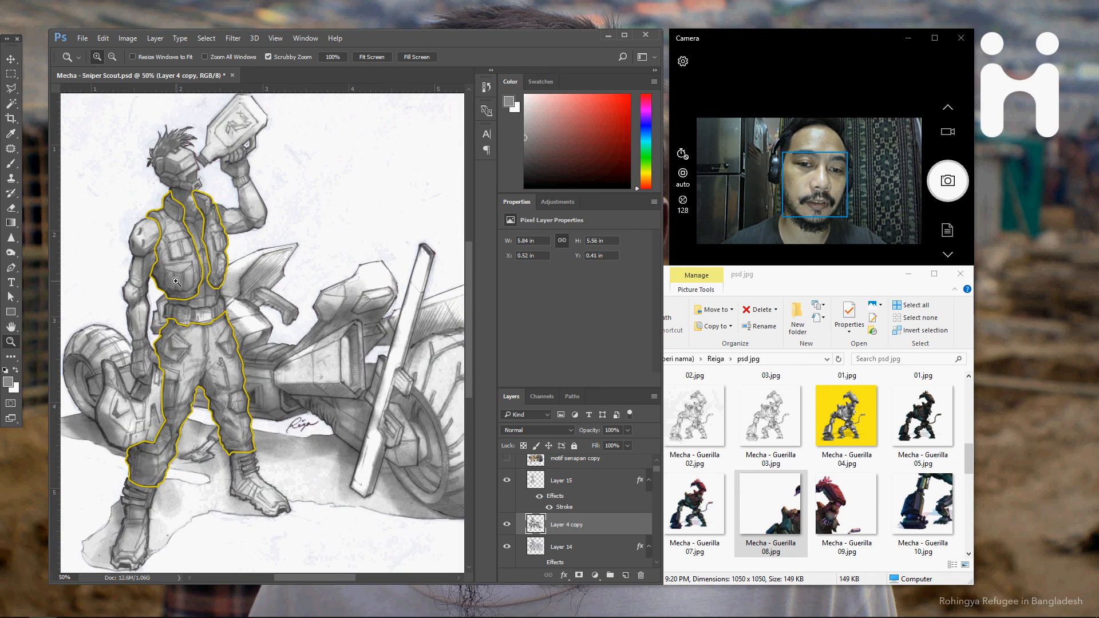
pyautogui.click(508, 481)
pyautogui.click(507, 481)
pyautogui.click(507, 482)
pyautogui.click(507, 482)
pyautogui.click(507, 482)
pyautogui.click(507, 482)
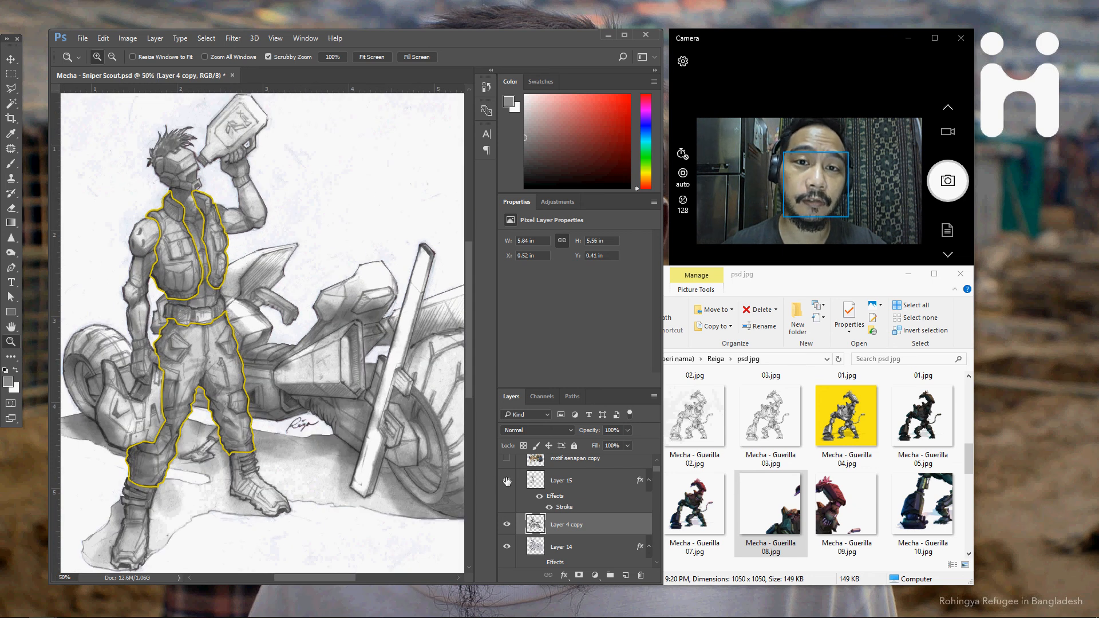
pyautogui.click(507, 482)
pyautogui.click(507, 482)
pyautogui.click(507, 482)
pyautogui.click(507, 482)
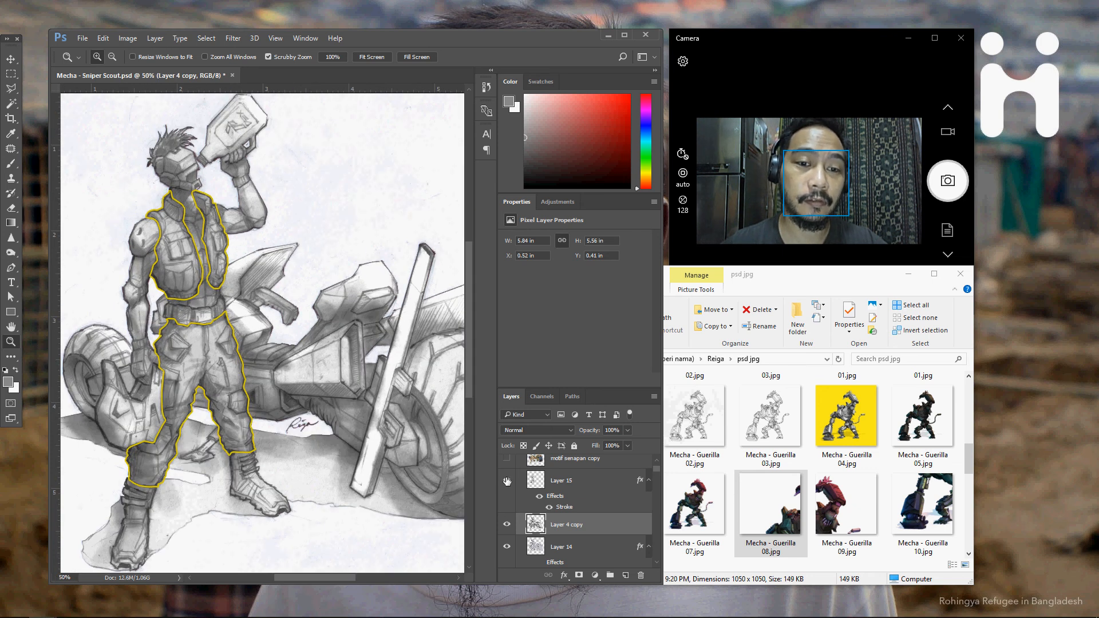
pyautogui.click(507, 481)
pyautogui.click(507, 481)
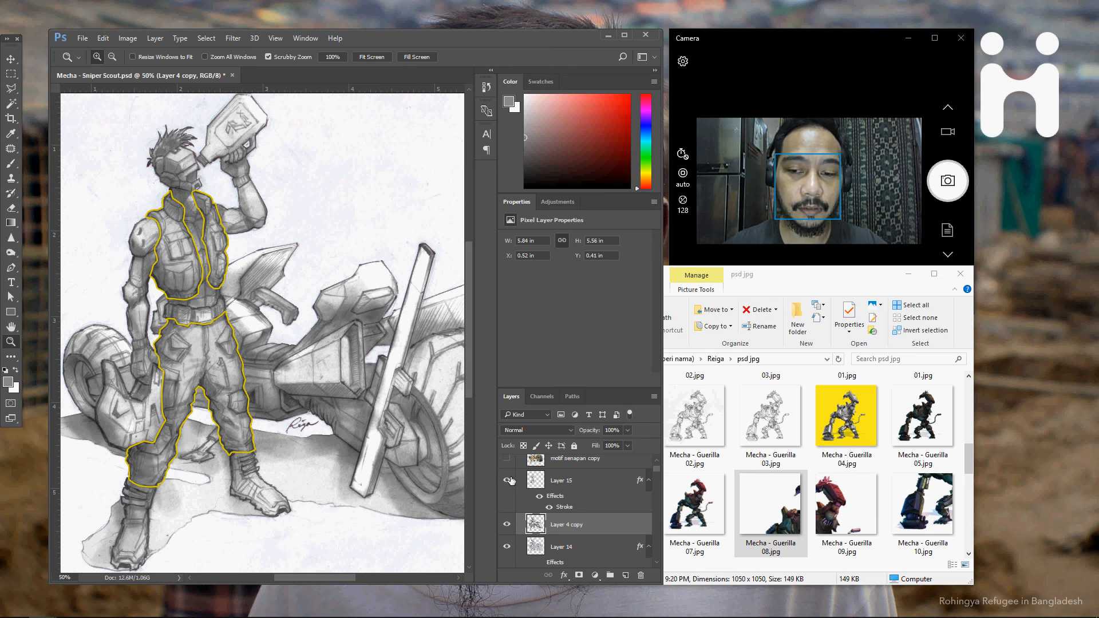
# Hide Layer 15, load its contents as a selection around the vest and trousers, and clear that selection.
pyautogui.click(510, 482)
pyautogui.keyDown('ctrl'); pyautogui.click(536, 480); pyautogui.keyUp('ctrl')
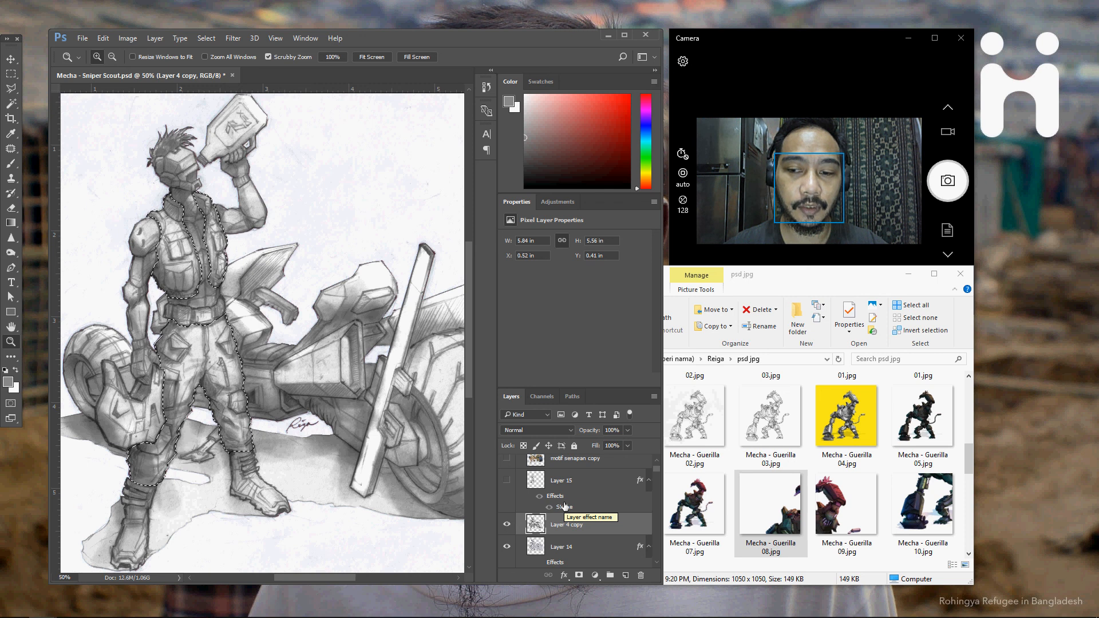
pyautogui.hotkey('ctrl', 'd')
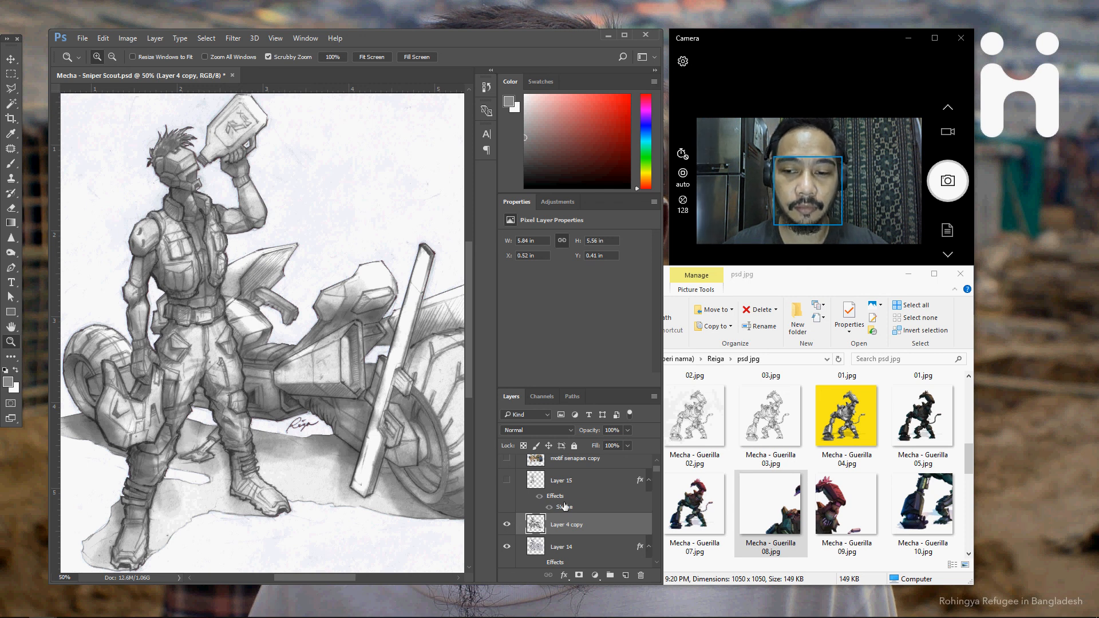
# Duplicate Layer 15, hide the original layer, and turn off the duplicate's layer effects.
pyautogui.scroll(1, 538, 498)
pyautogui.scroll(1, 538, 499)
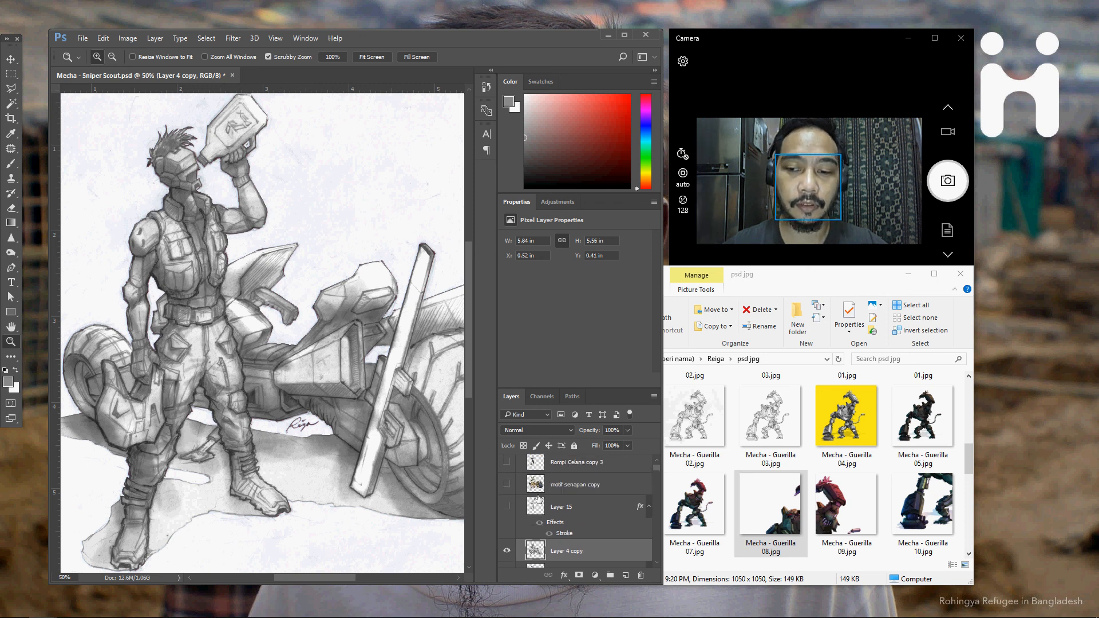
pyautogui.click(506, 509)
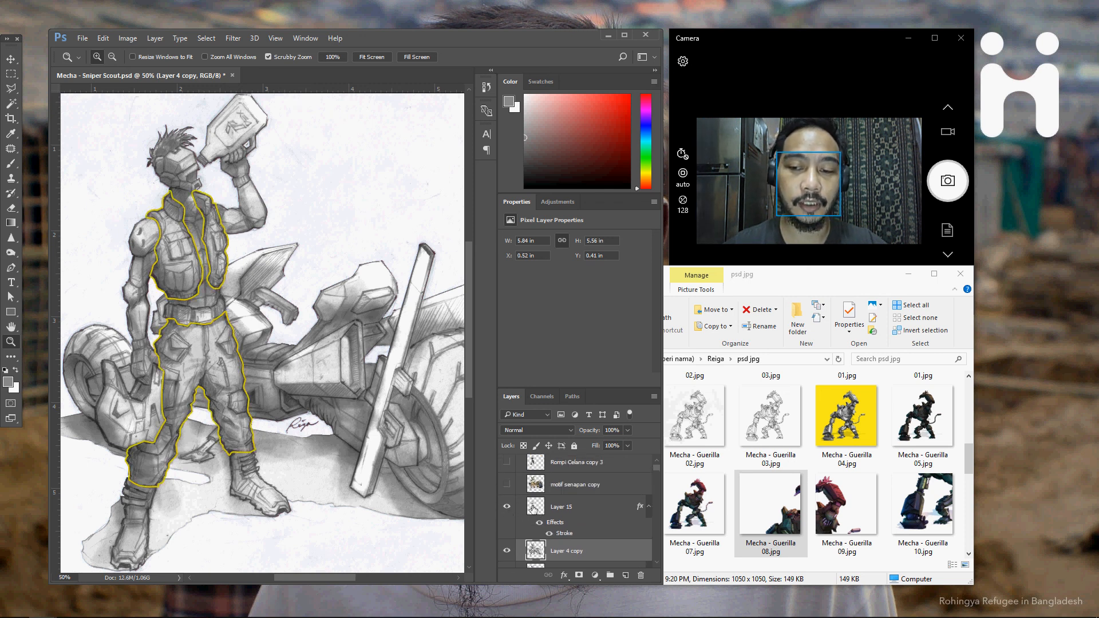
pyautogui.click(533, 508)
pyautogui.hotkey('ctrl', 'j')
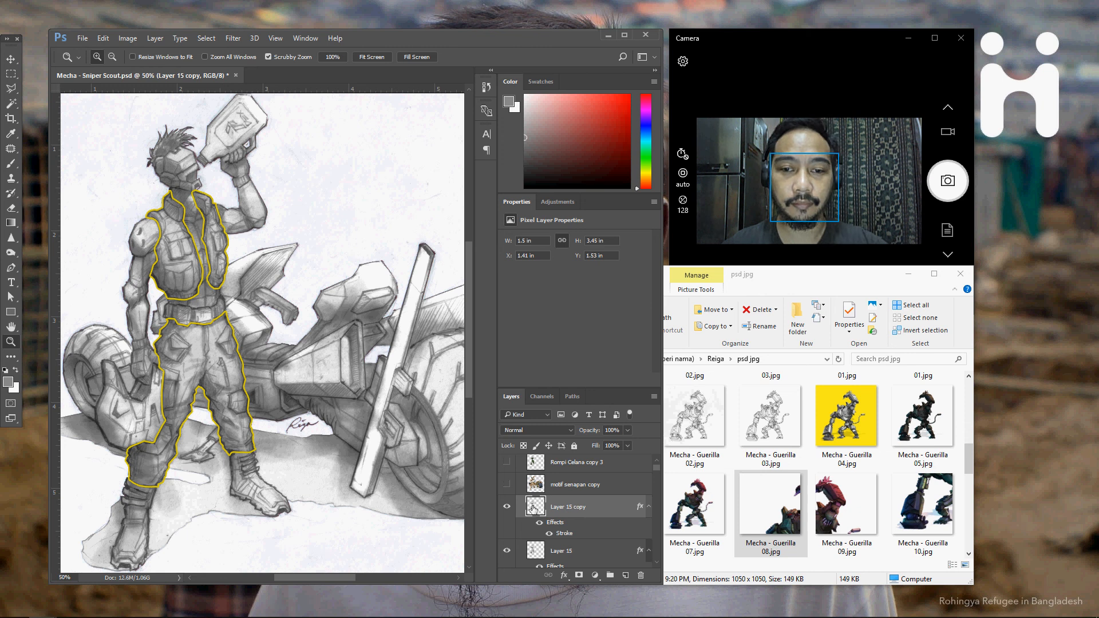
pyautogui.click(539, 522)
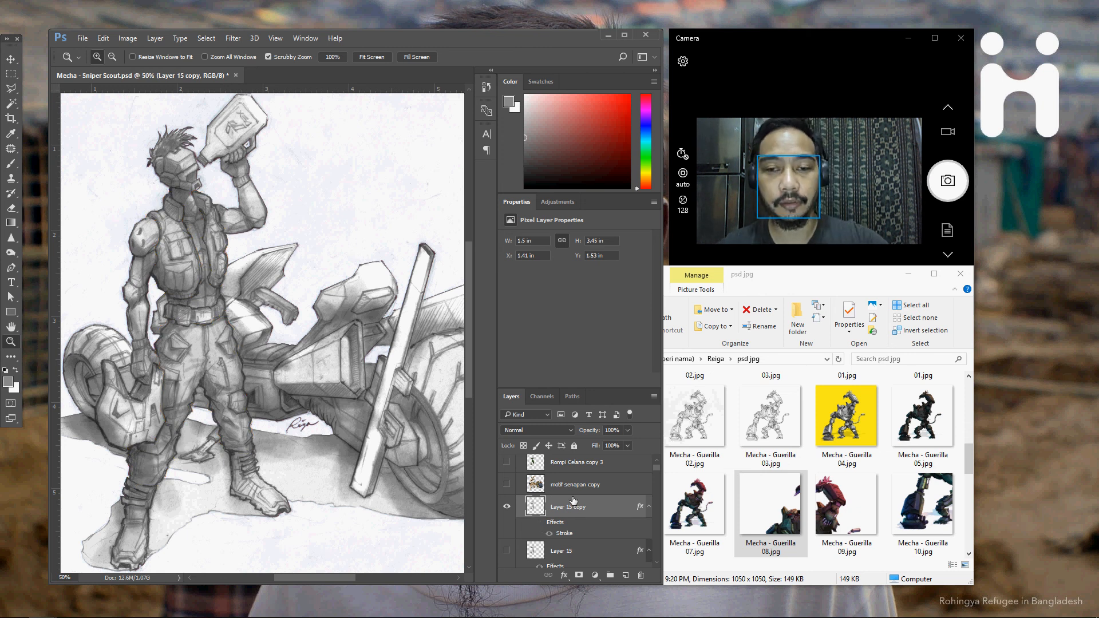
# Colorize the vest and trousers on "Layer 15 copy" in Hue/Saturation with hue 0 and saturation 25.
pyautogui.hotkey('ctrl', 'u')
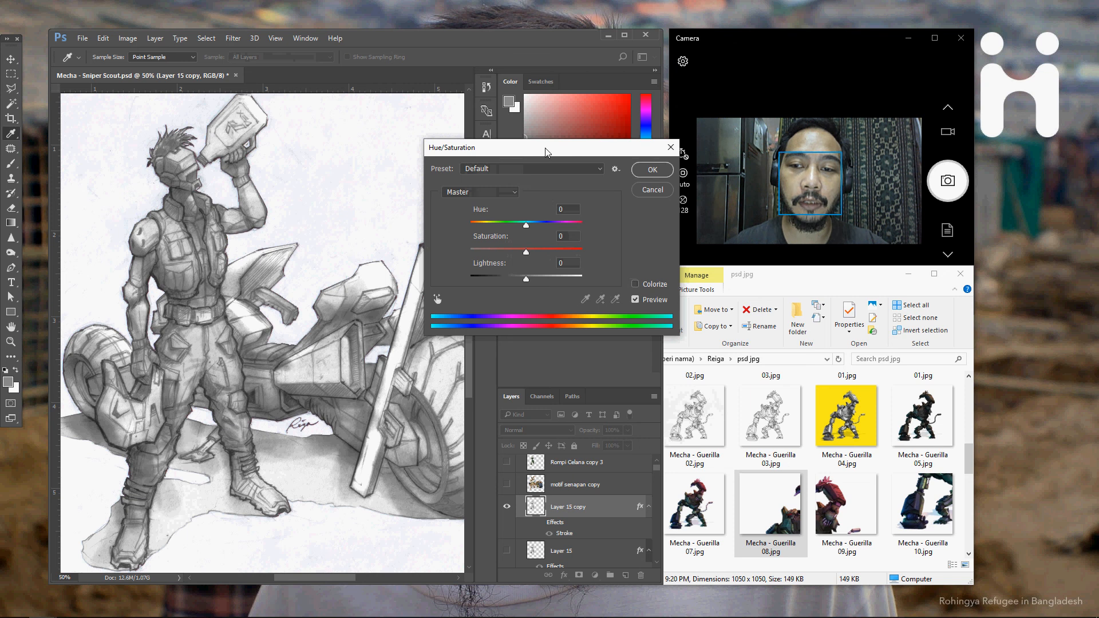
pyautogui.moveTo(545, 151); pyautogui.dragTo(525, 154)
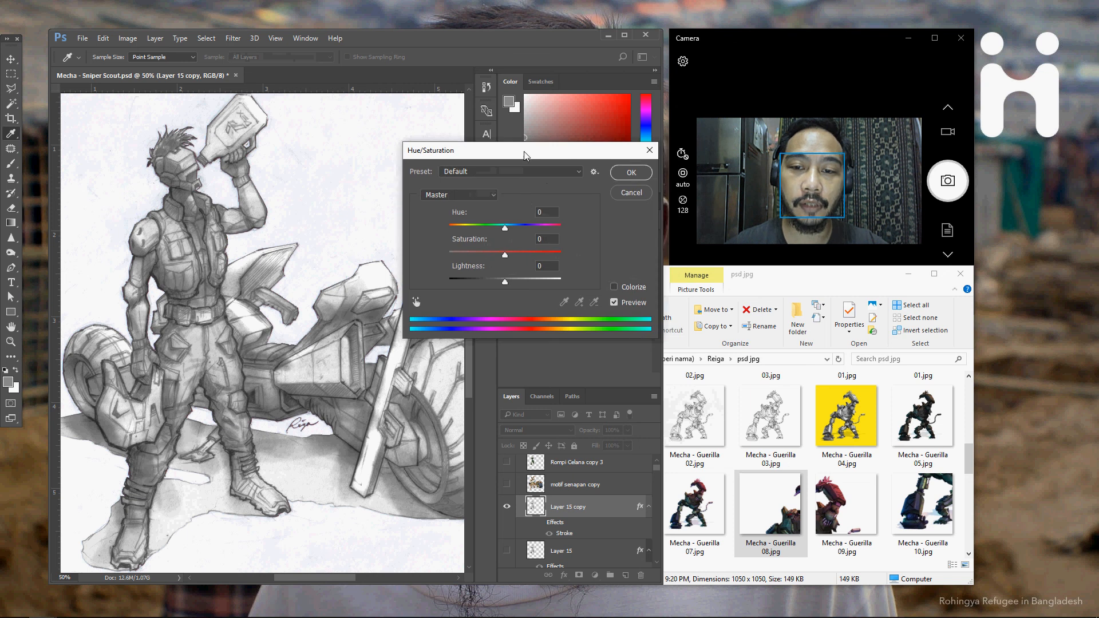
pyautogui.click(614, 286)
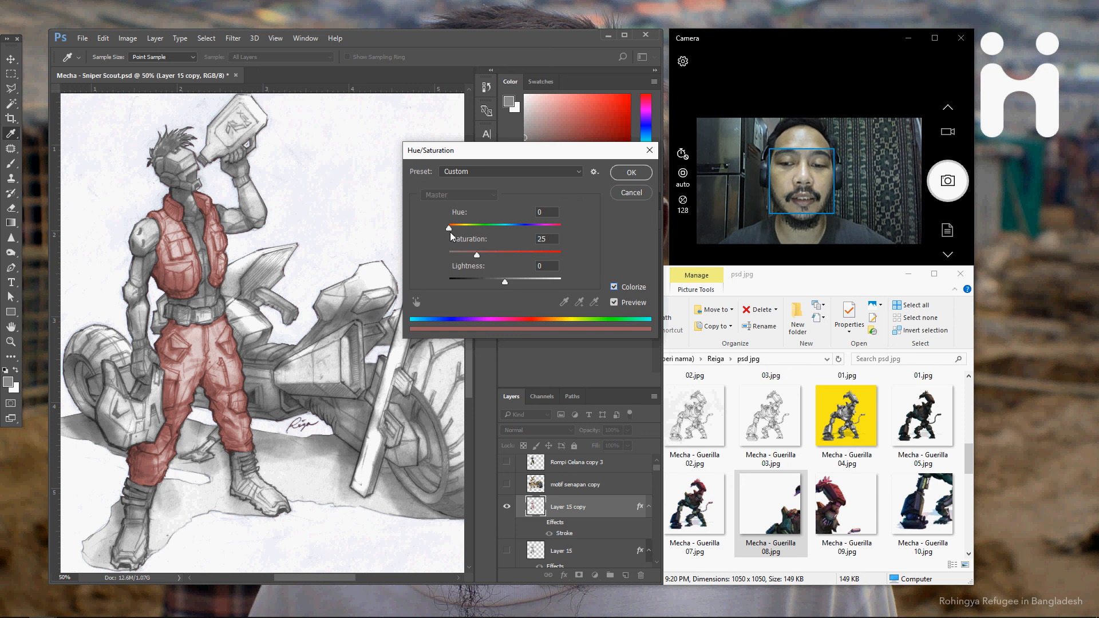
pyautogui.moveTo(450, 233)
pyautogui.mouseDown()
pyautogui.moveTo(565, 232)
pyautogui.moveTo(440, 235)
pyautogui.mouseUp()
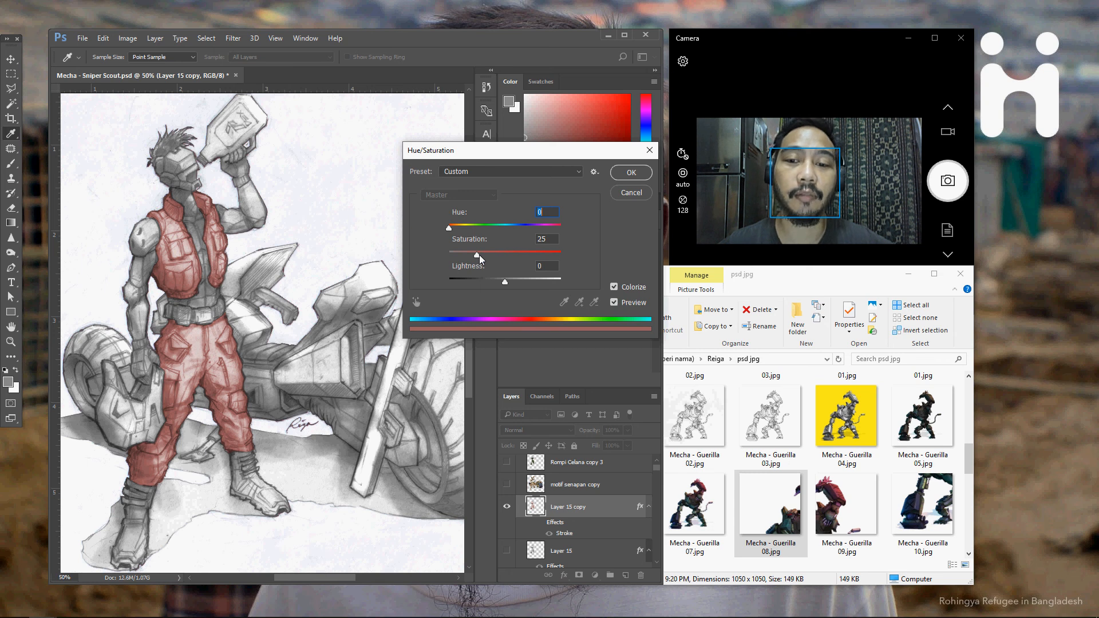
# Try saturation values of 75, 64 and 34 for the red tint on the vest and trousers.
pyautogui.moveTo(480, 255); pyautogui.dragTo(535, 269)
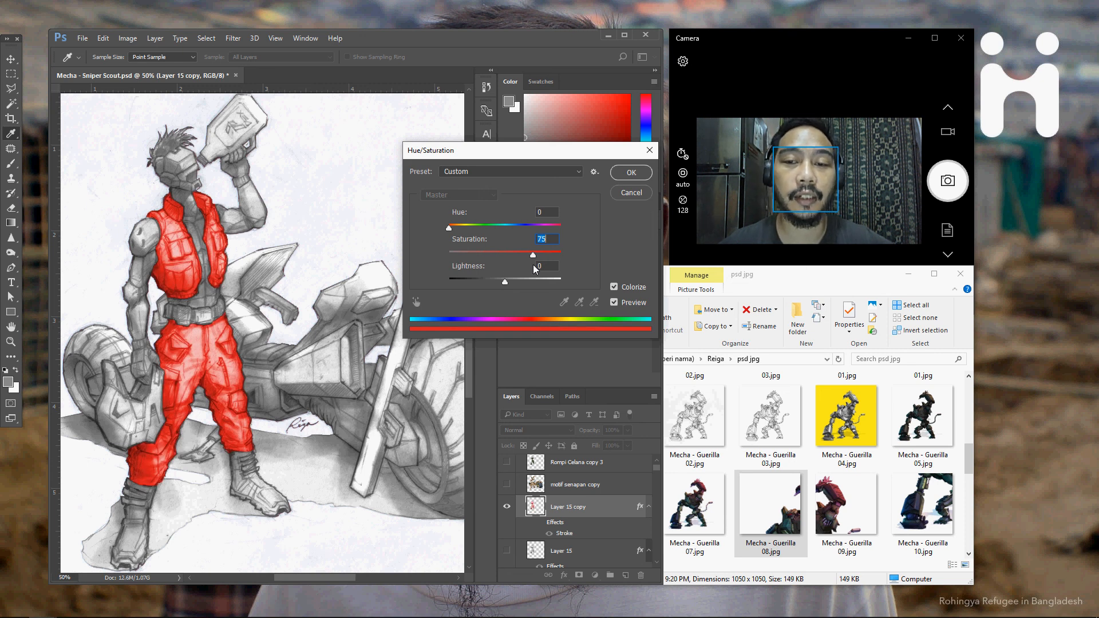
pyautogui.moveTo(536, 269)
pyautogui.mouseDown()
pyautogui.moveTo(484, 267)
pyautogui.moveTo(522, 264)
pyautogui.mouseUp()
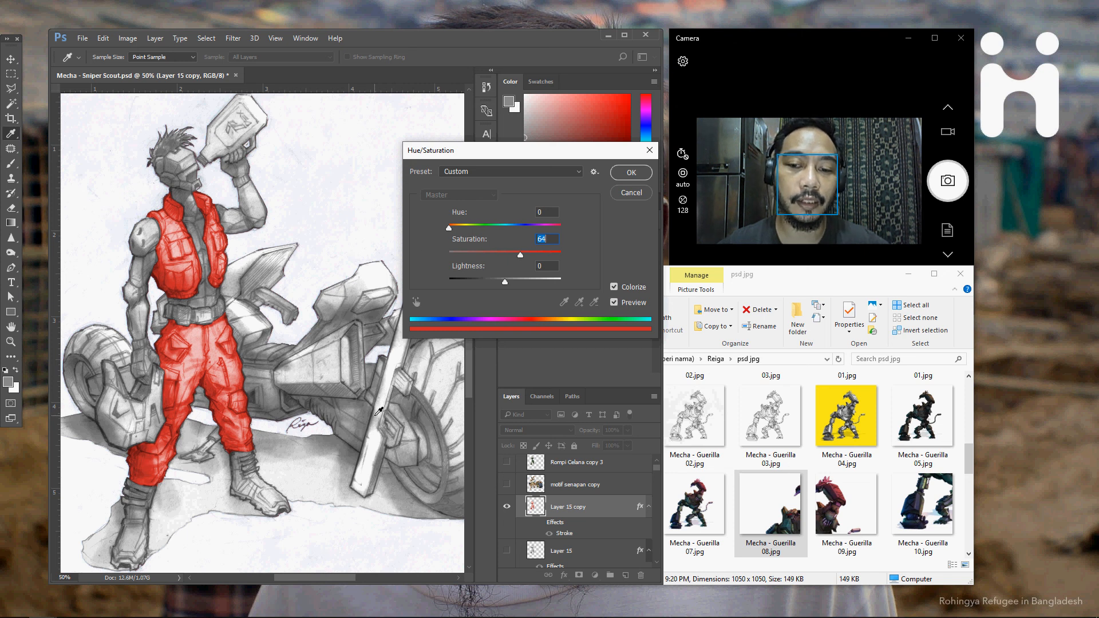
pyautogui.moveTo(450, 228); pyautogui.dragTo(428, 237)
pyautogui.moveTo(521, 255); pyautogui.dragTo(489, 260)
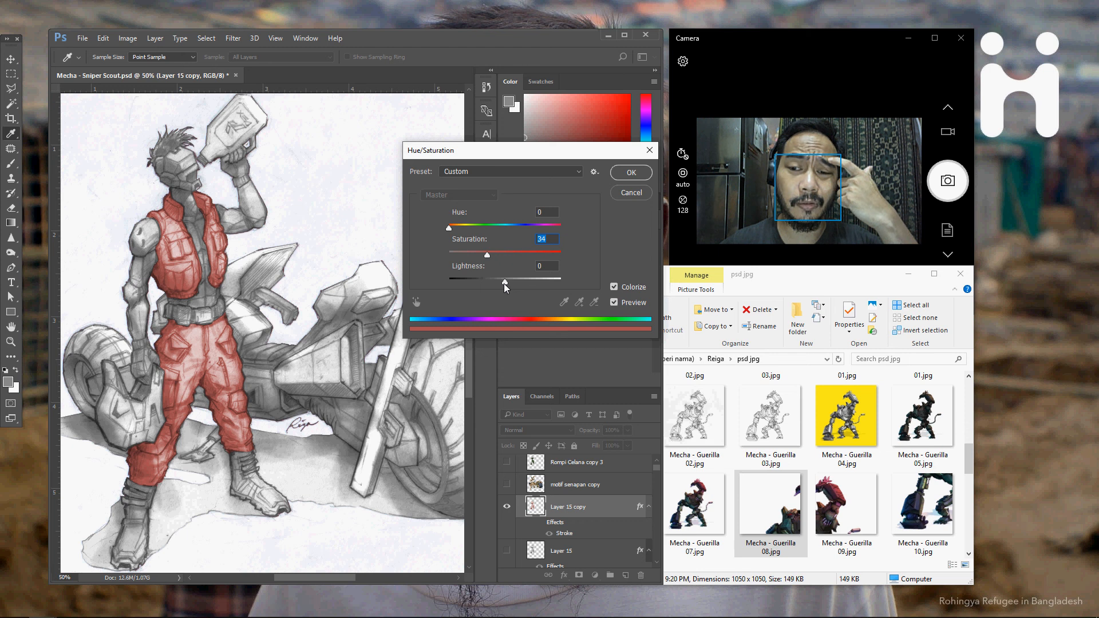
# Tint the vest and trousers green with hue 88, saturation 19 and lightness -37, and apply the colorization.
pyautogui.moveTo(504, 284); pyautogui.dragTo(478, 231)
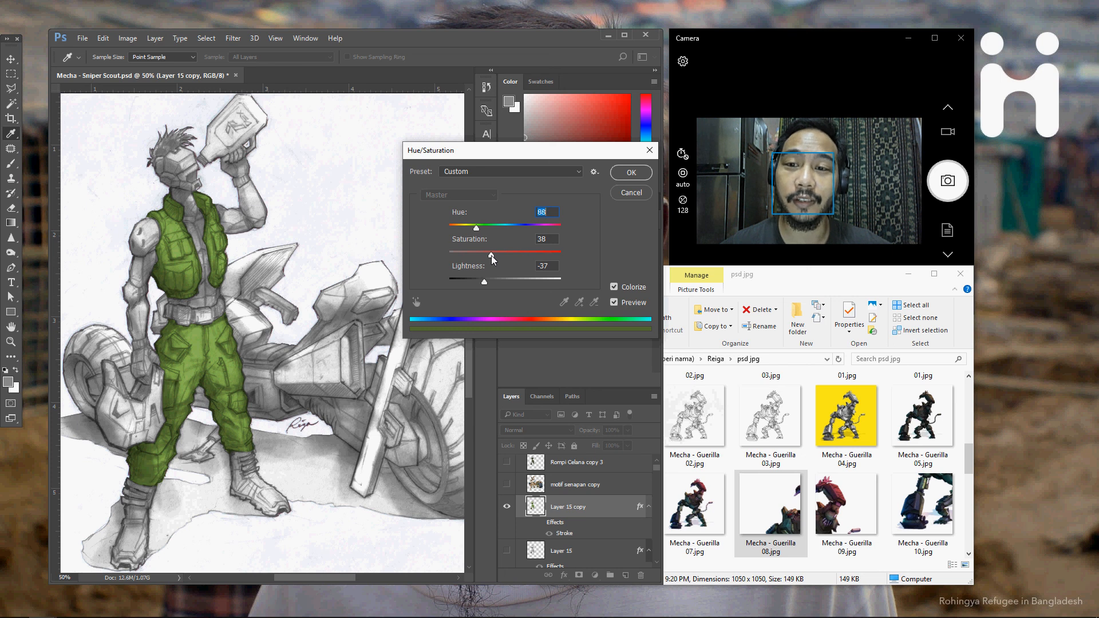
pyautogui.moveTo(492, 261); pyautogui.dragTo(470, 259)
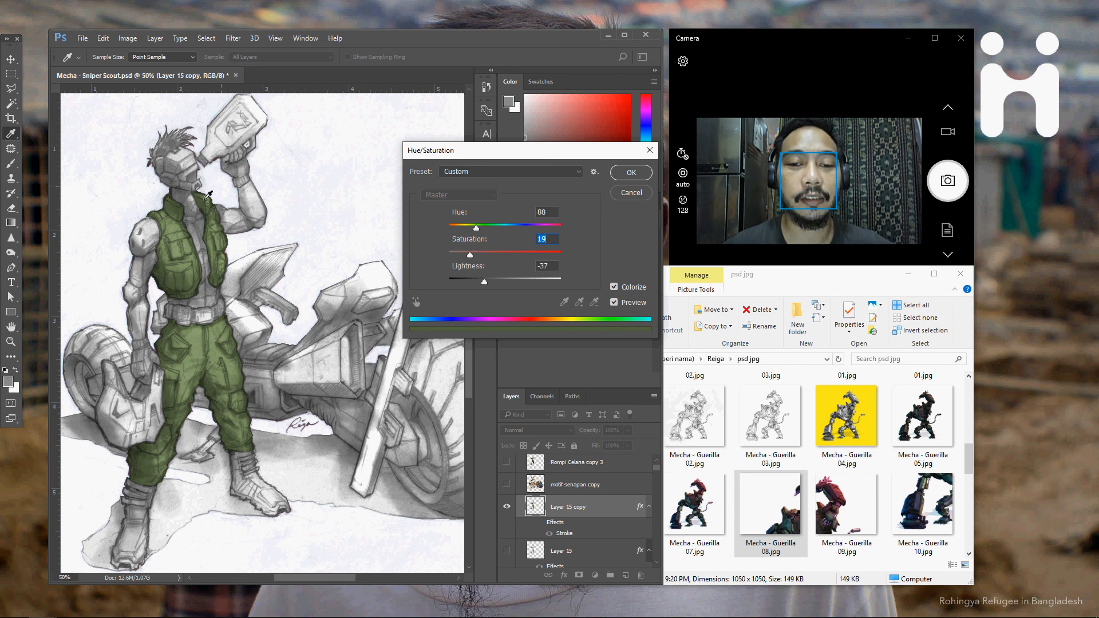
pyautogui.click(631, 172)
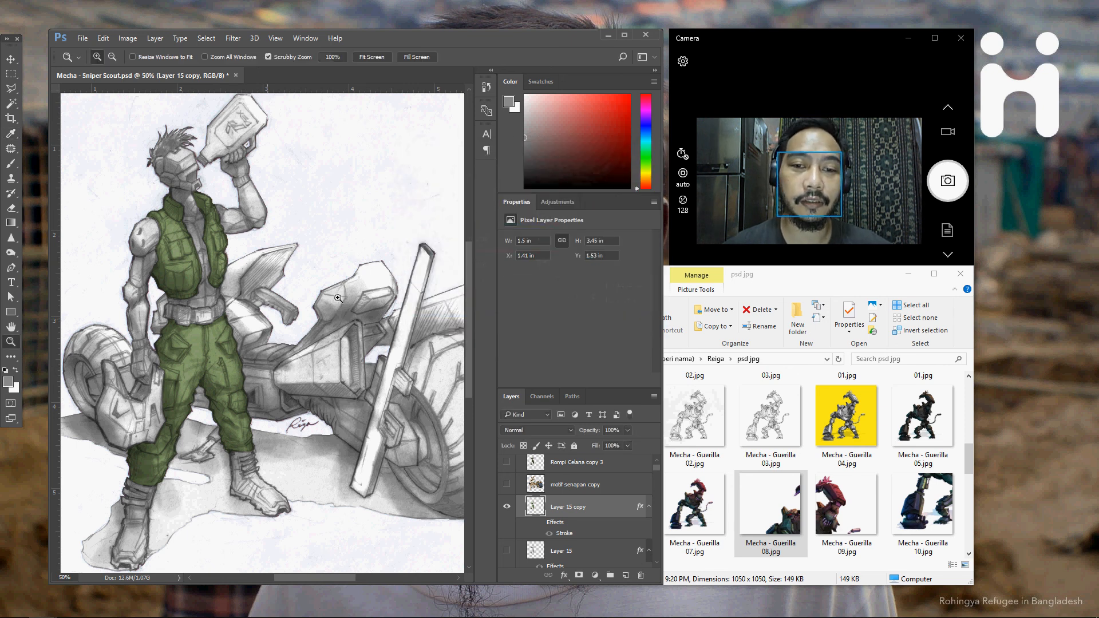
pyautogui.press('z')
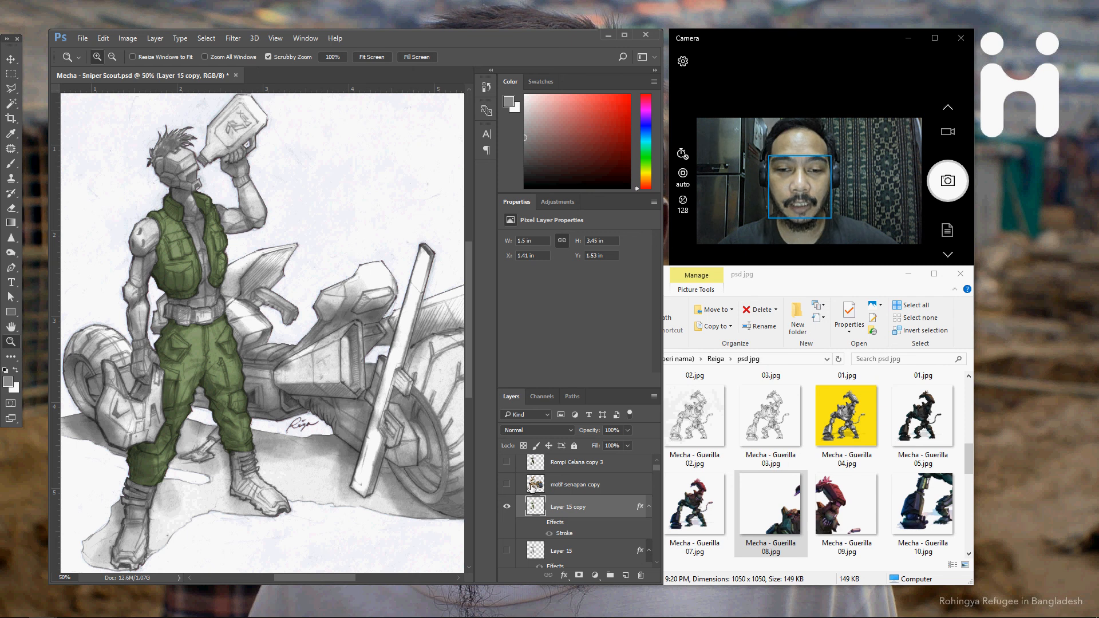
# Show the layers "Rompi Celana copy 3", "besi copy 5" and "motif senapan copy", and view the coloured figure and motorcycle.
pyautogui.scroll(2, 523, 488)
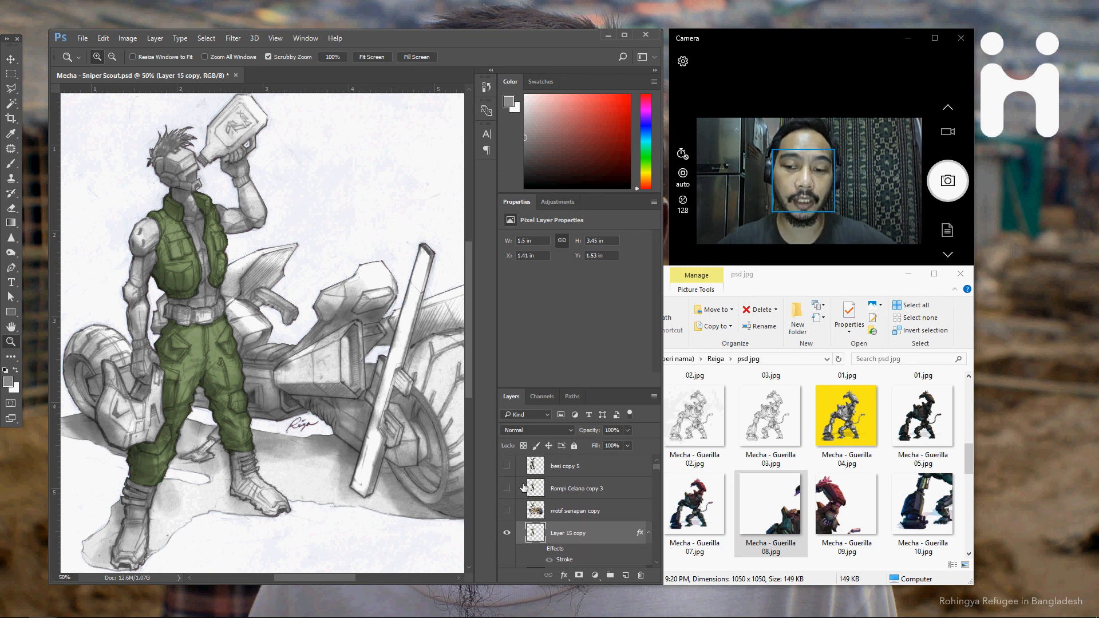
pyautogui.click(506, 489)
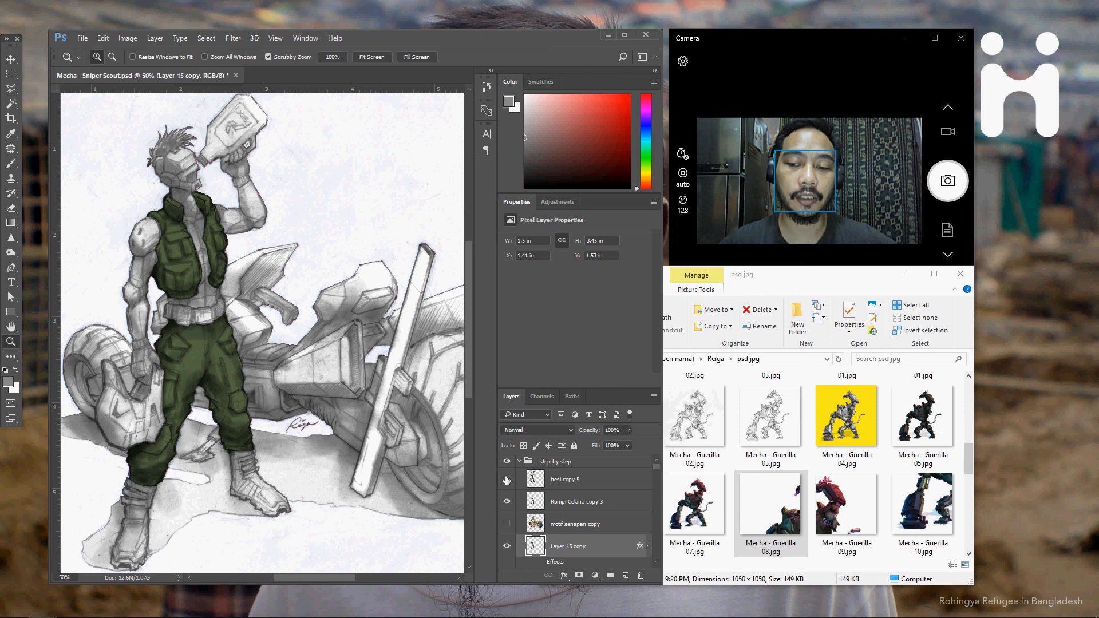
pyautogui.click(507, 480)
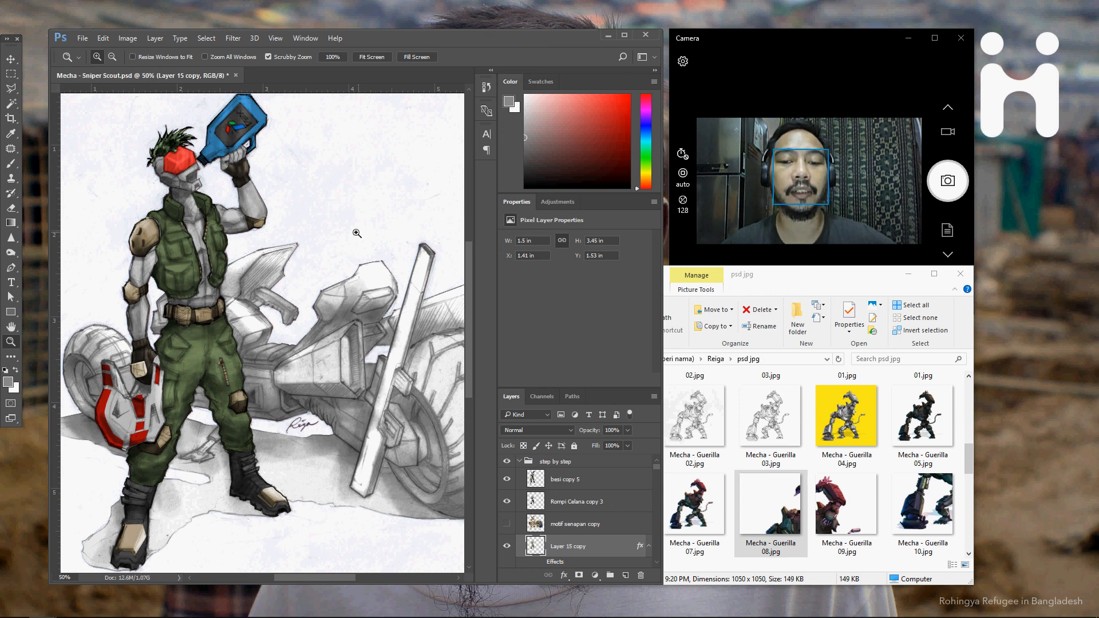
pyautogui.keyDown('alt'); pyautogui.click(352, 418); pyautogui.keyUp('alt')
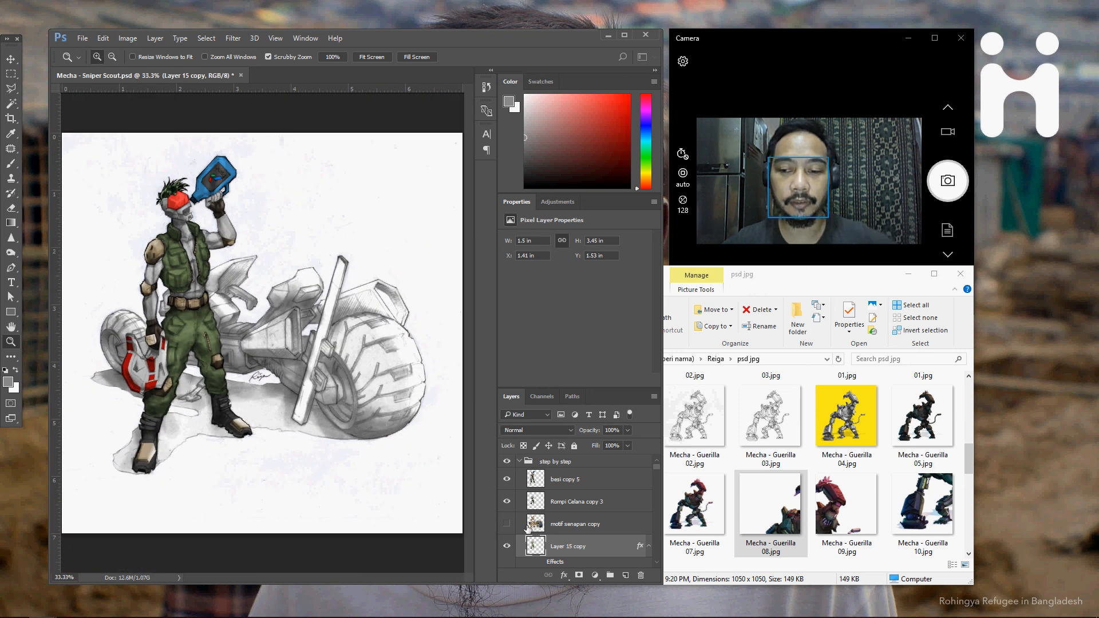
pyautogui.click(506, 524)
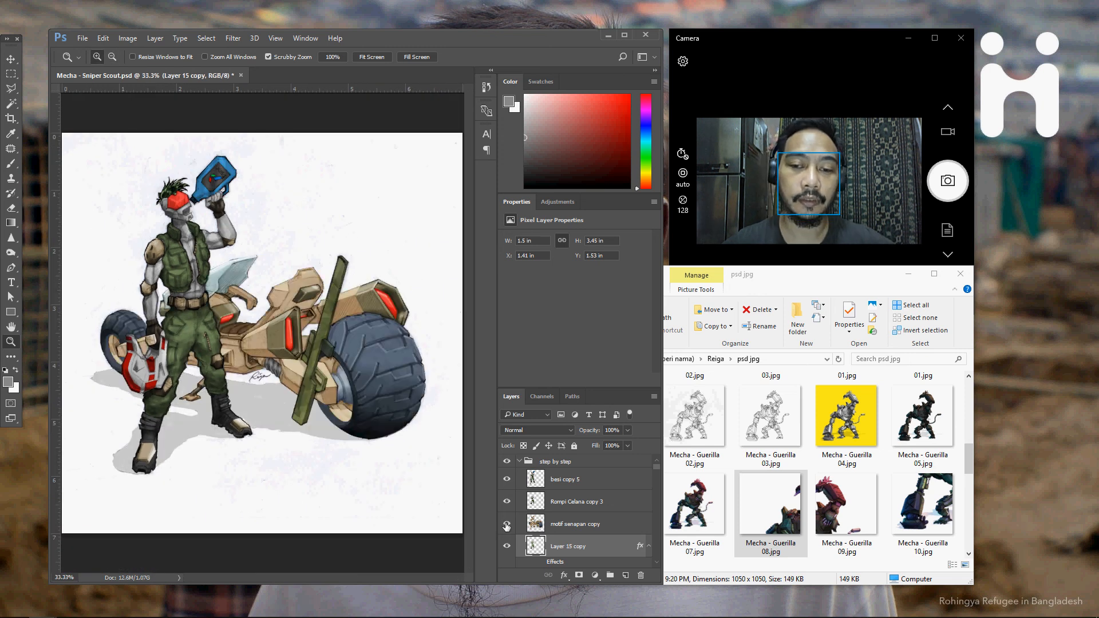
pyautogui.click(292, 327)
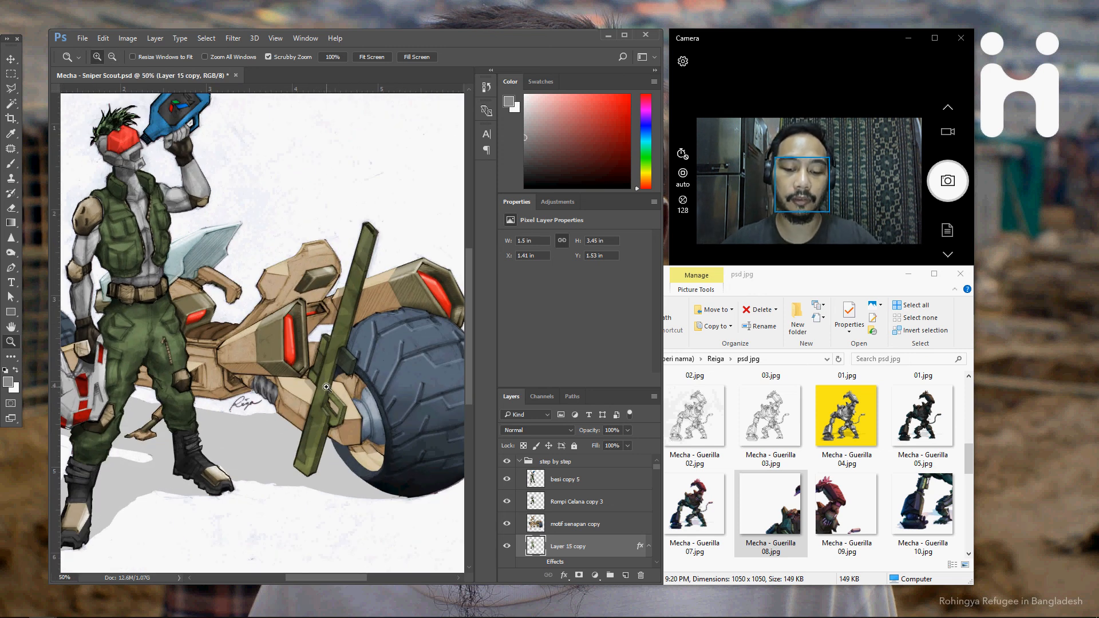
pyautogui.keyDown('alt'); pyautogui.click(292, 326); pyautogui.keyUp('alt')
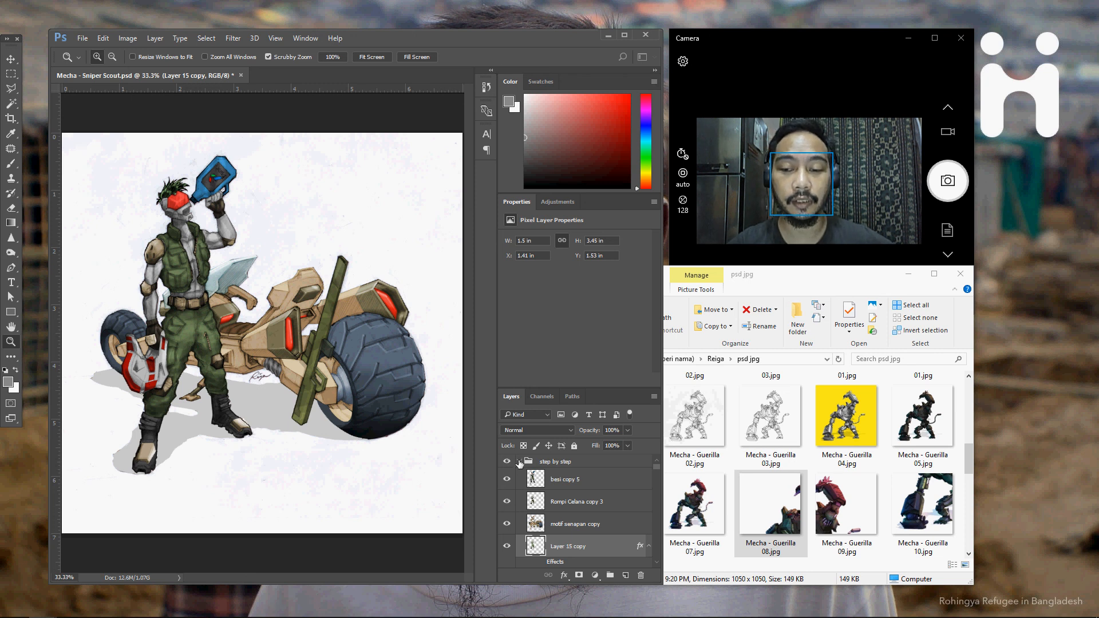
# Hide the "step by step" layer group to present the final artwork, and look over the Sniper Scout images in the psd jpg folder.
pyautogui.click(517, 462)
pyautogui.click(506, 463)
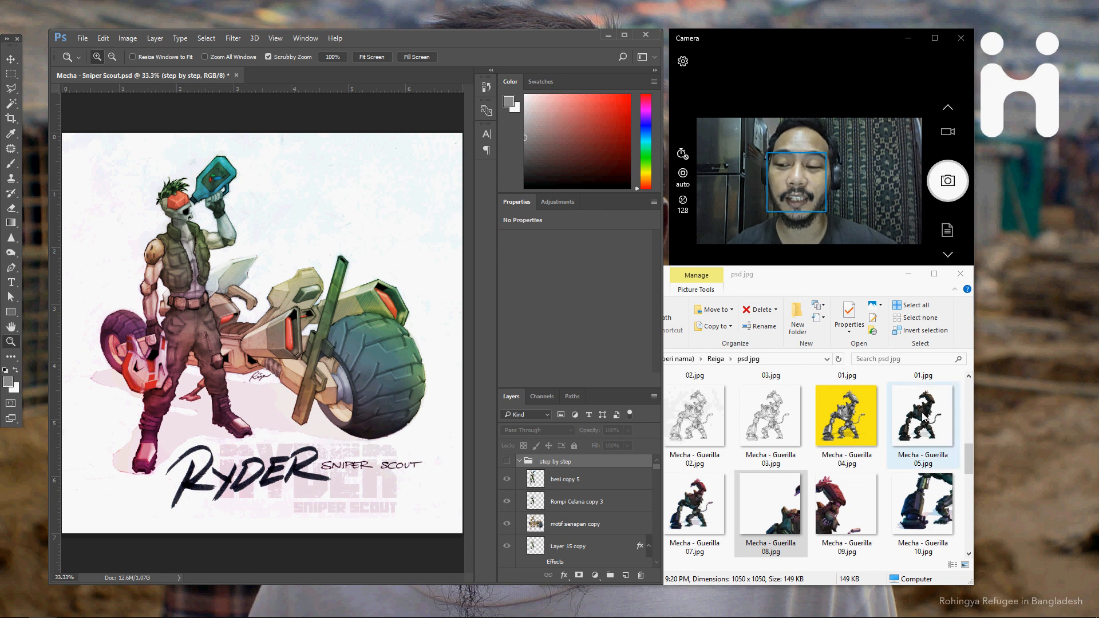
pyautogui.moveTo(967, 450); pyautogui.dragTo(969, 487)
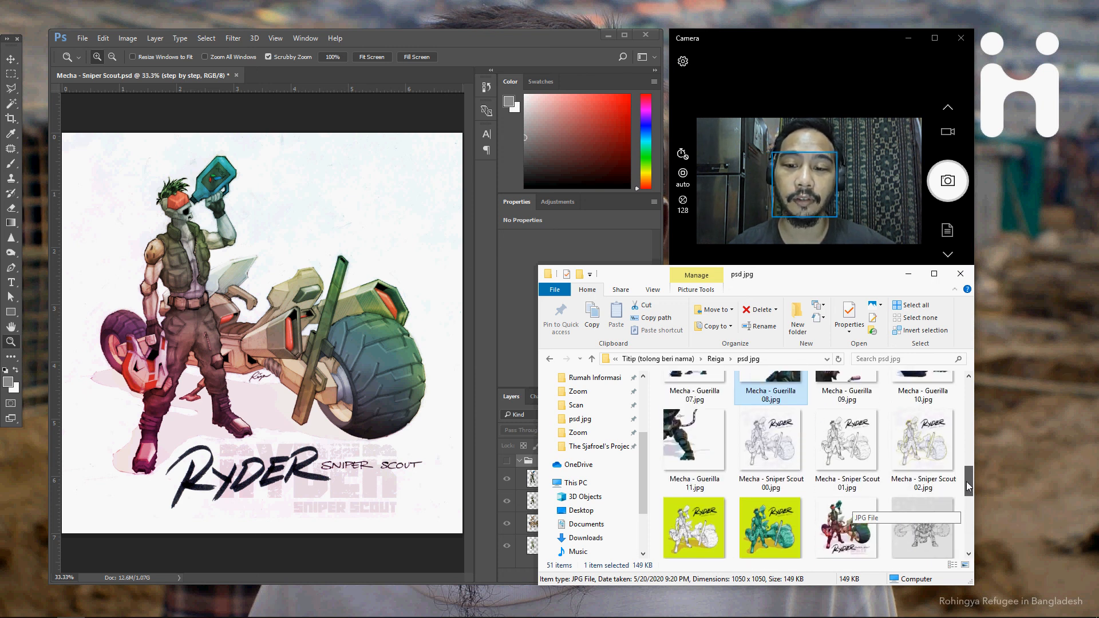
pyautogui.click(397, 44)
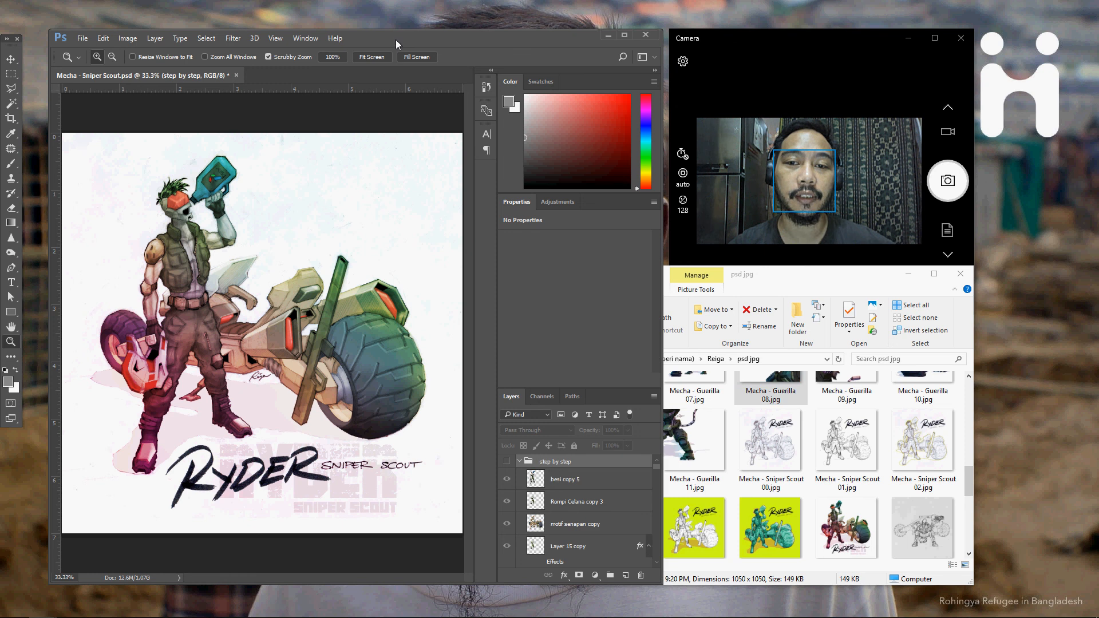